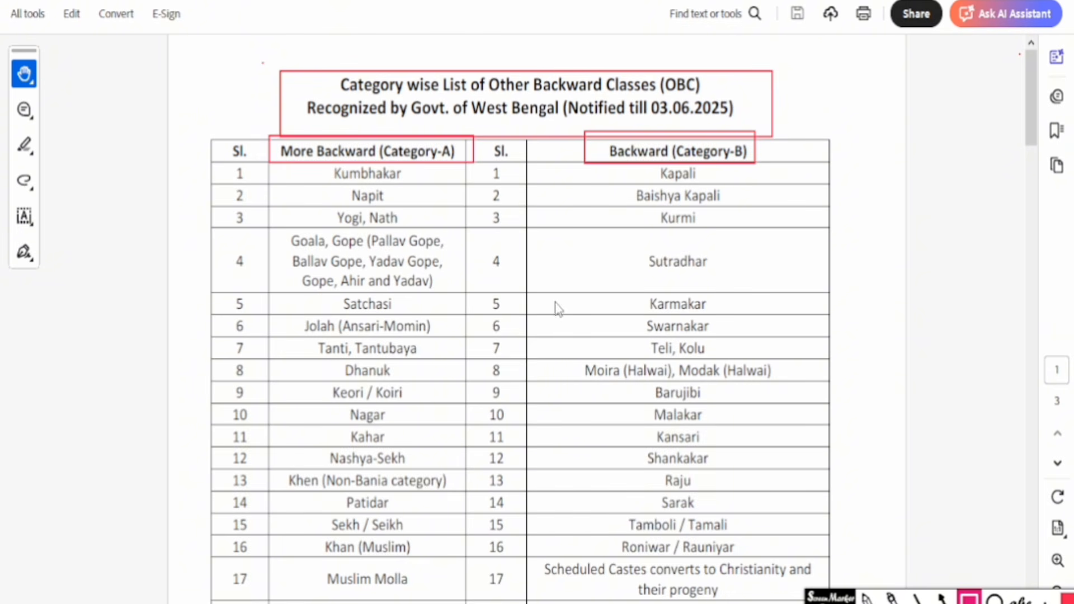
- Return the OBC list PDF to page 1, showing the Category-A and Category-B columns
key("ctrl+z")
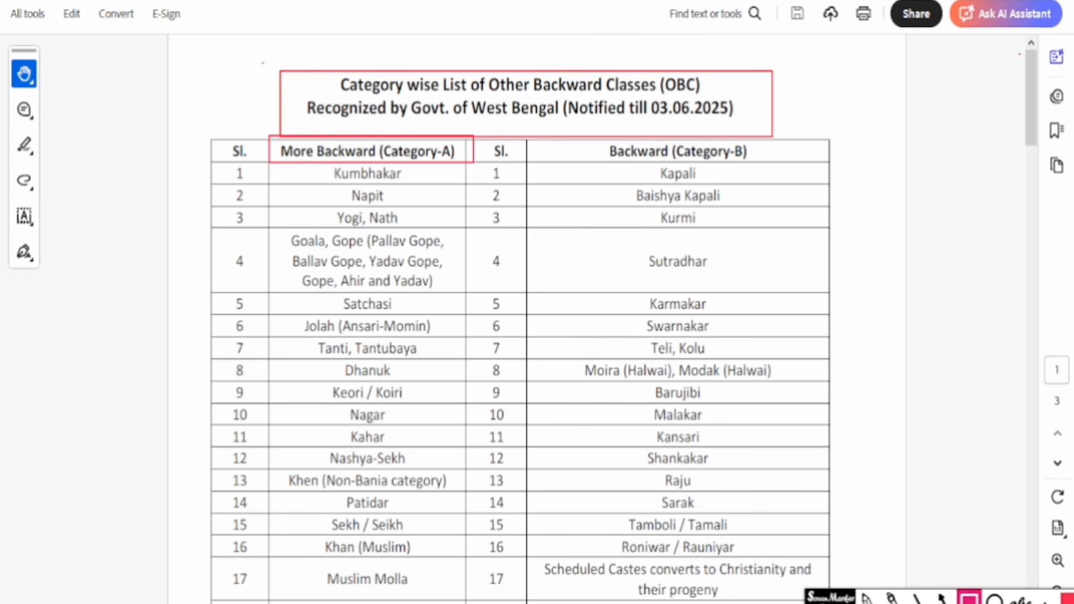
key("ctrl+z")
key("ctrl+z")
key("Escape")
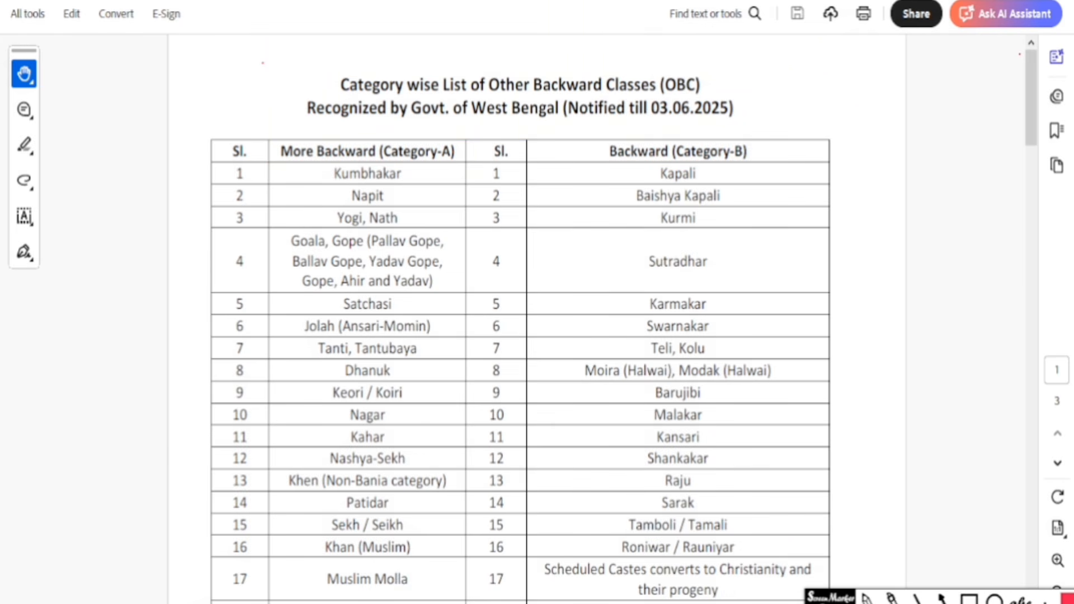
- Look through page 2 of the OBC list PDF, then switch back to the OSCAR portal's notice
scroll(572, 455, "down", 10)
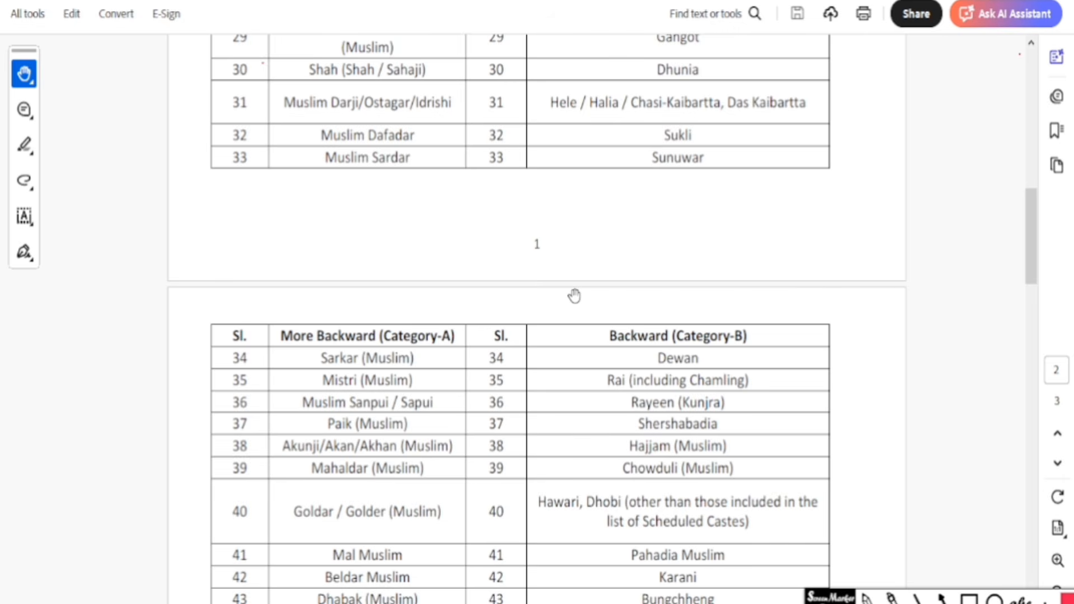
scroll(574, 296, "down", 8)
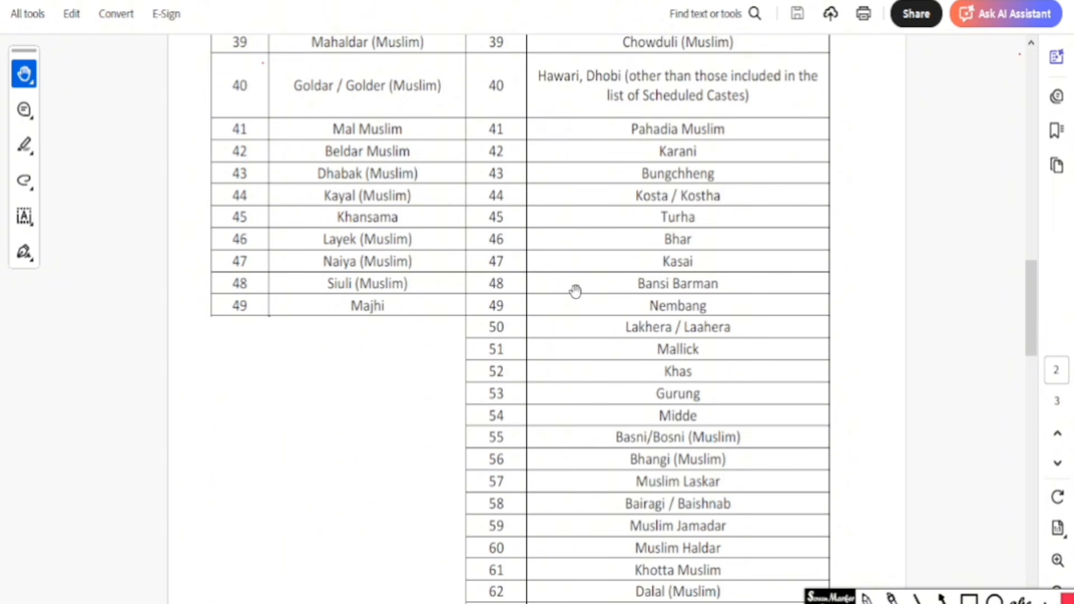
scroll(576, 291, "up", 4)
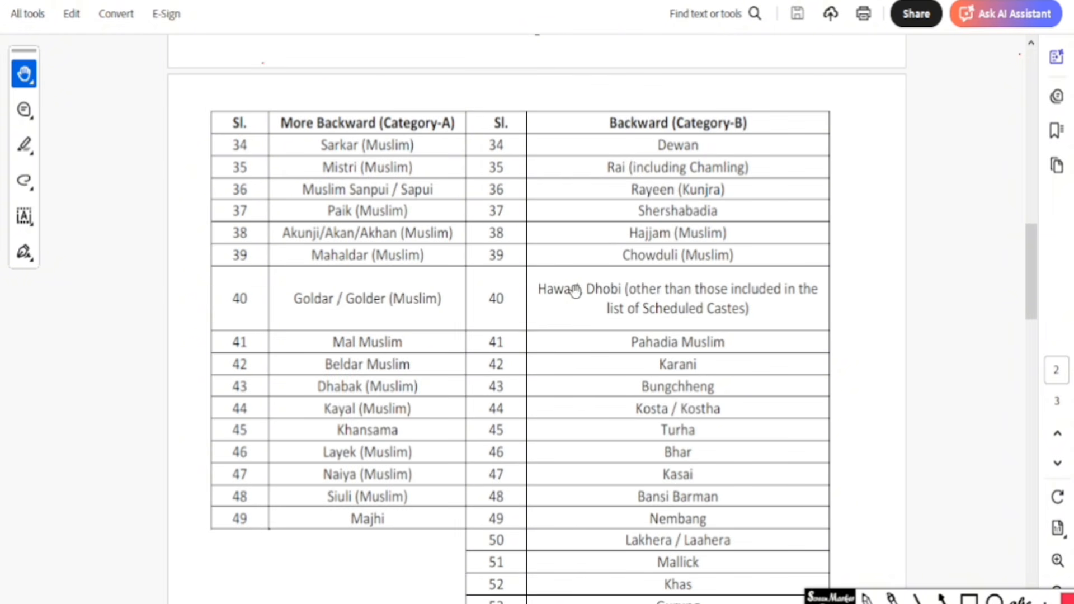
key("alt+Tab")
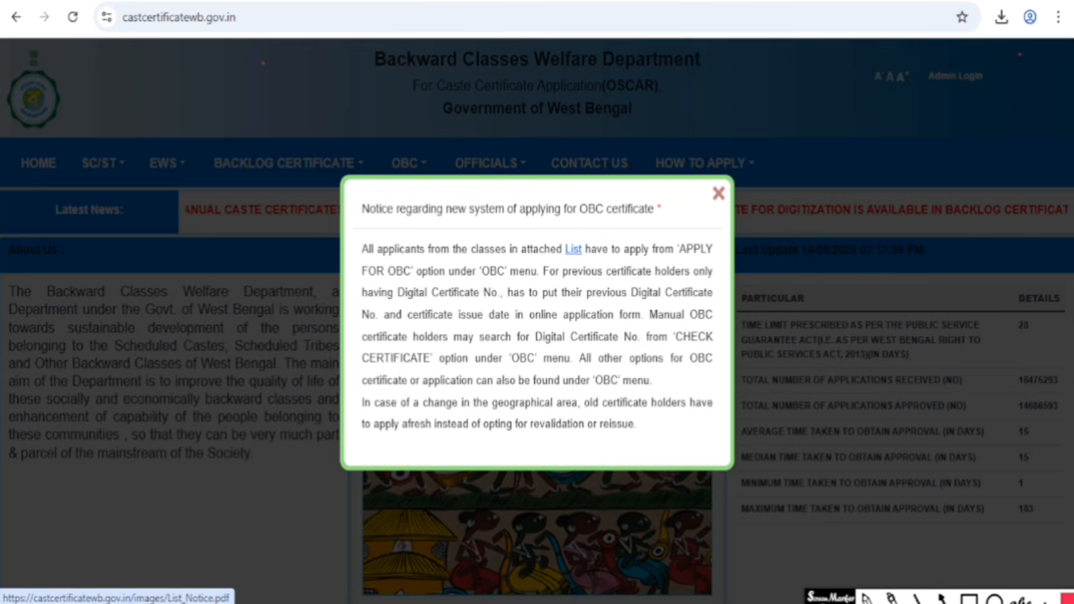
- View the notice's attached OBC class list, return to the portal, and close the notice popup
left_click(969, 597)
left_click_drag(549, 235, 594, 257)
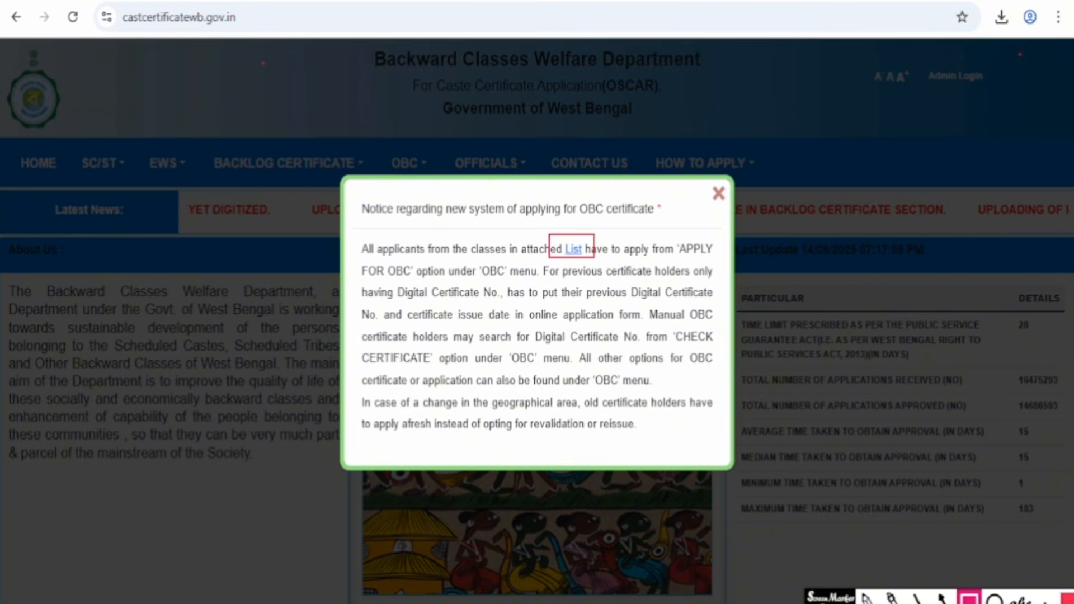
key("Escape")
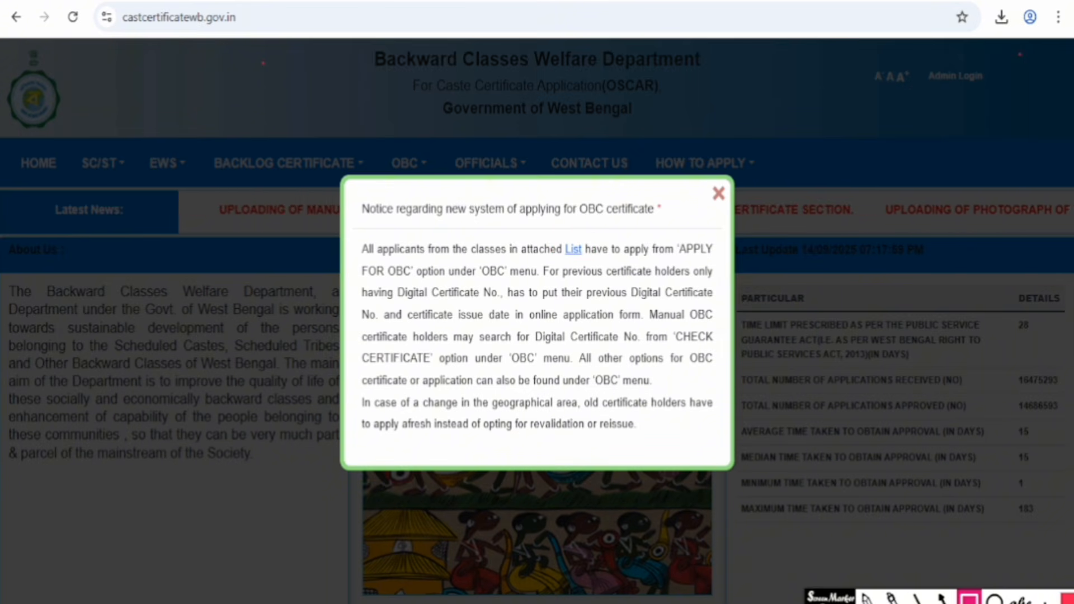
left_click(575, 250)
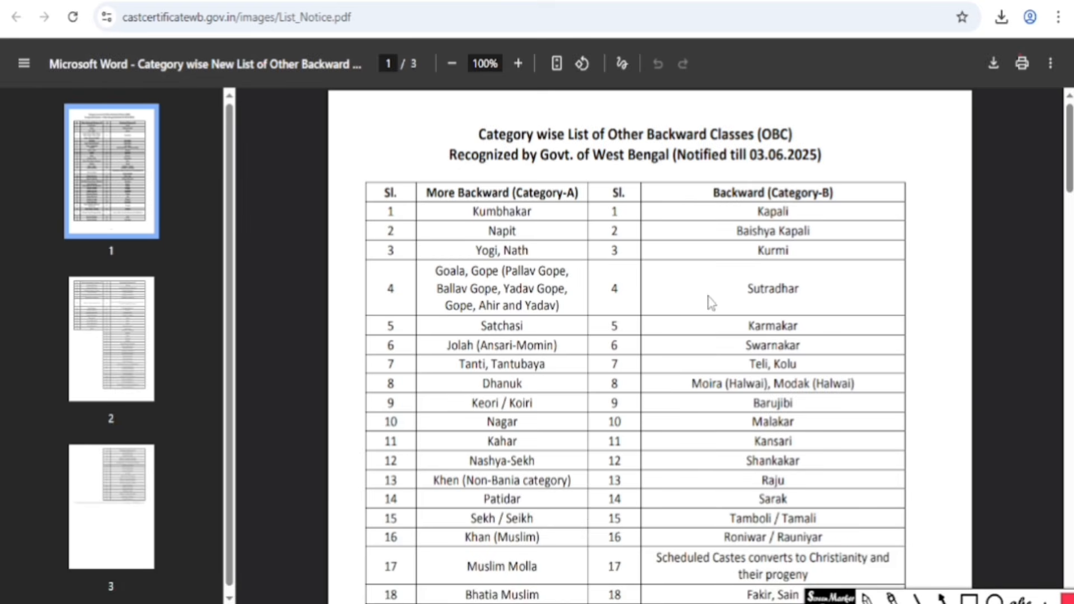
left_click(291, 1)
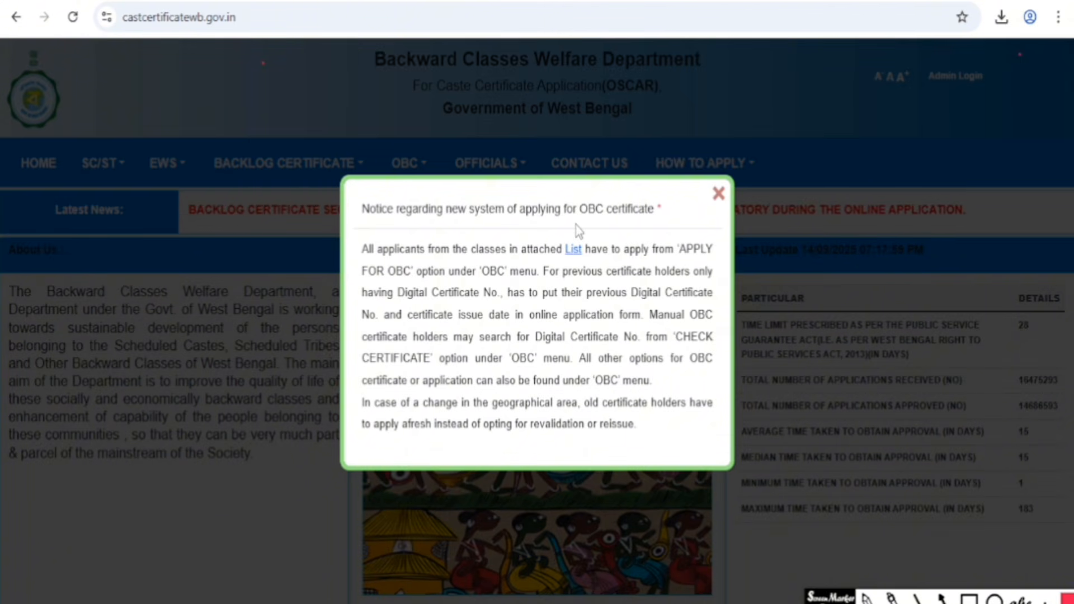
left_click(718, 194)
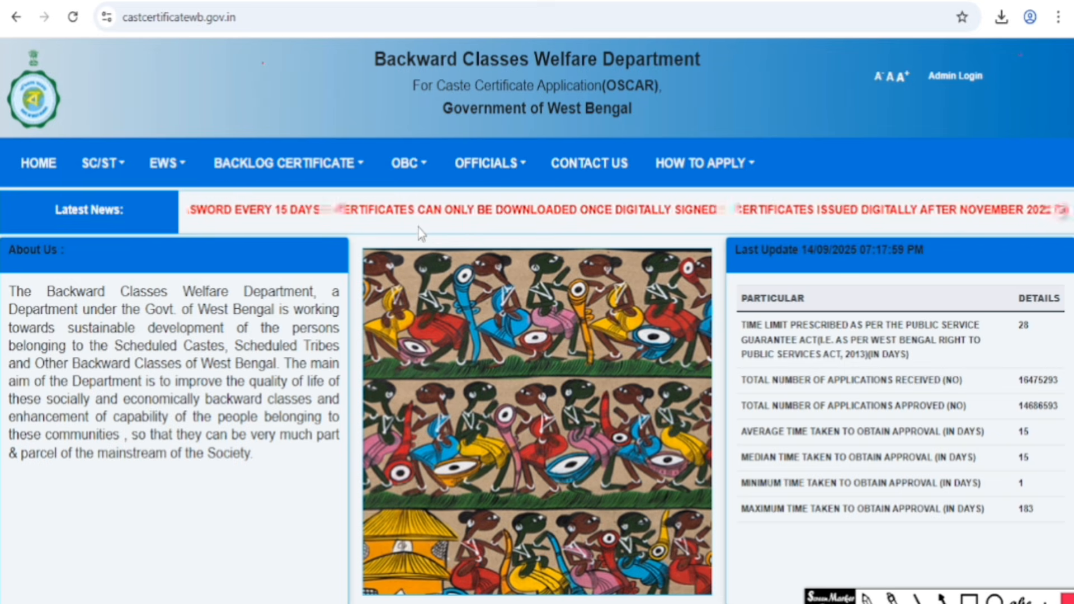
- Go to the certificate lookup page through the OBC menu's Check Certificate option
left_click(414, 167)
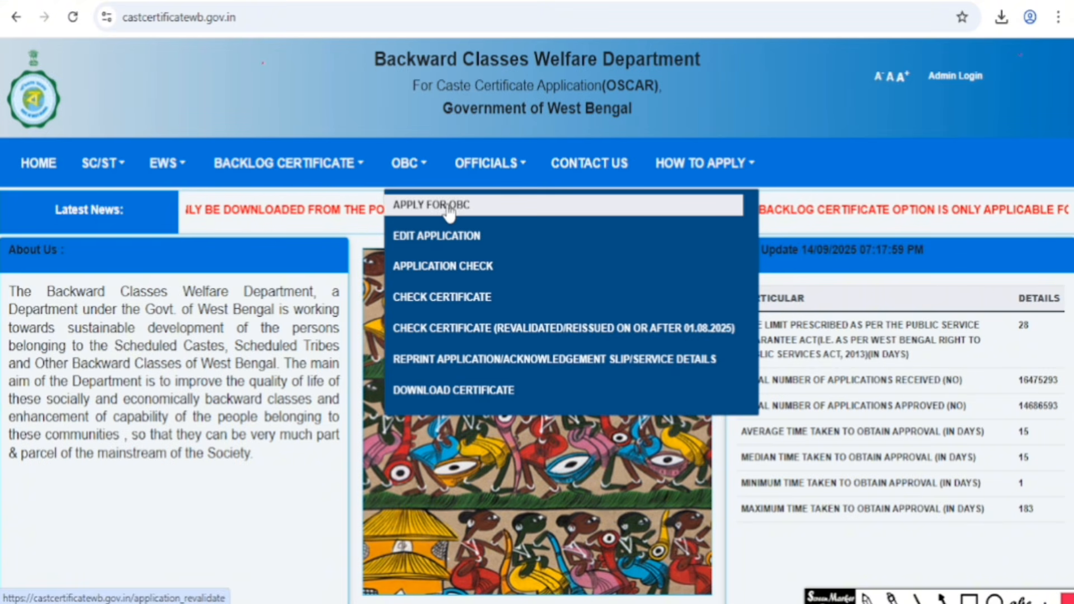
left_click(491, 303)
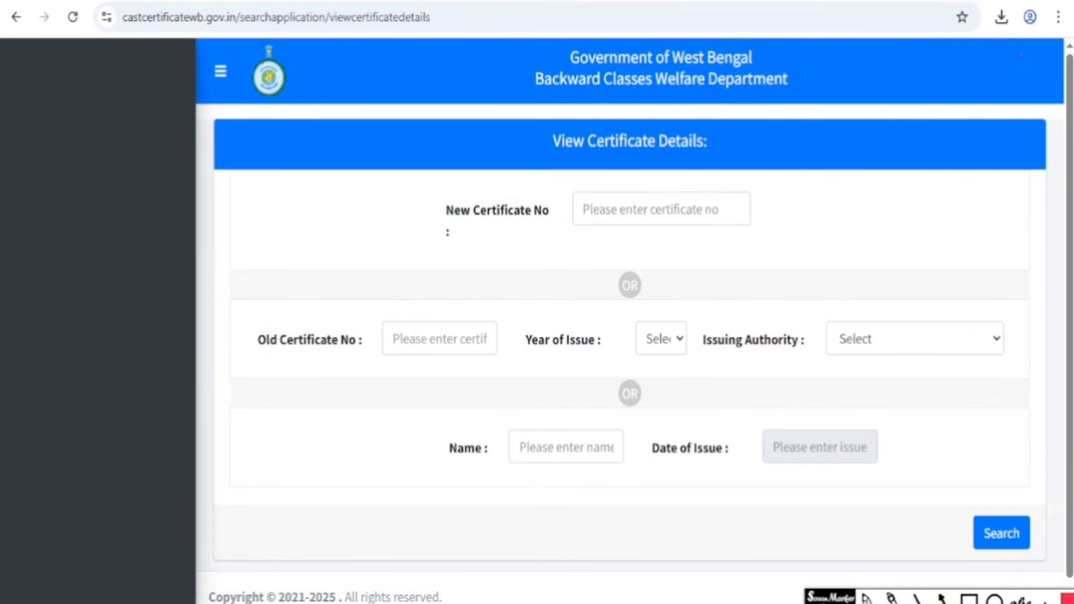
- Set the old-certificate search's Year of Issue to 1970
left_click(969, 598)
left_click_drag(242, 319, 508, 361)
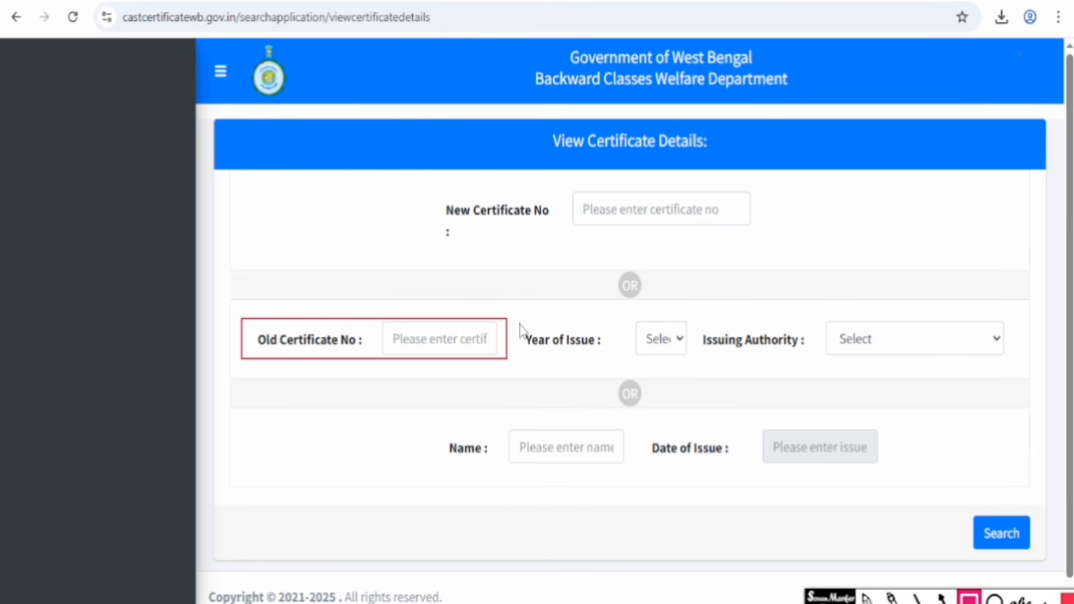
left_click_drag(518, 317, 692, 362)
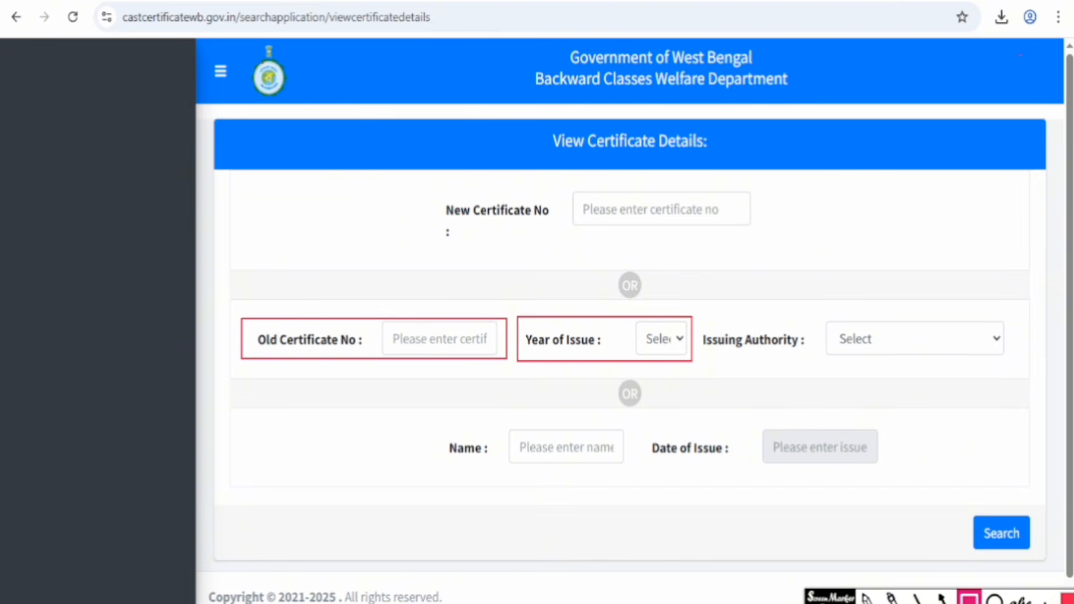
key("ctrl+z")
left_click(677, 338)
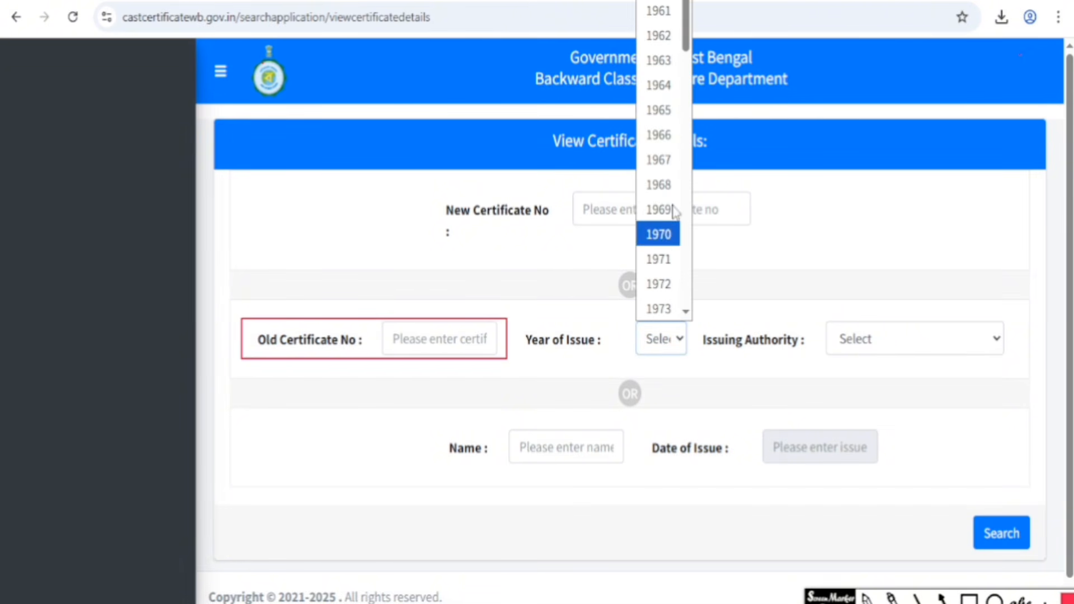
left_click(665, 243)
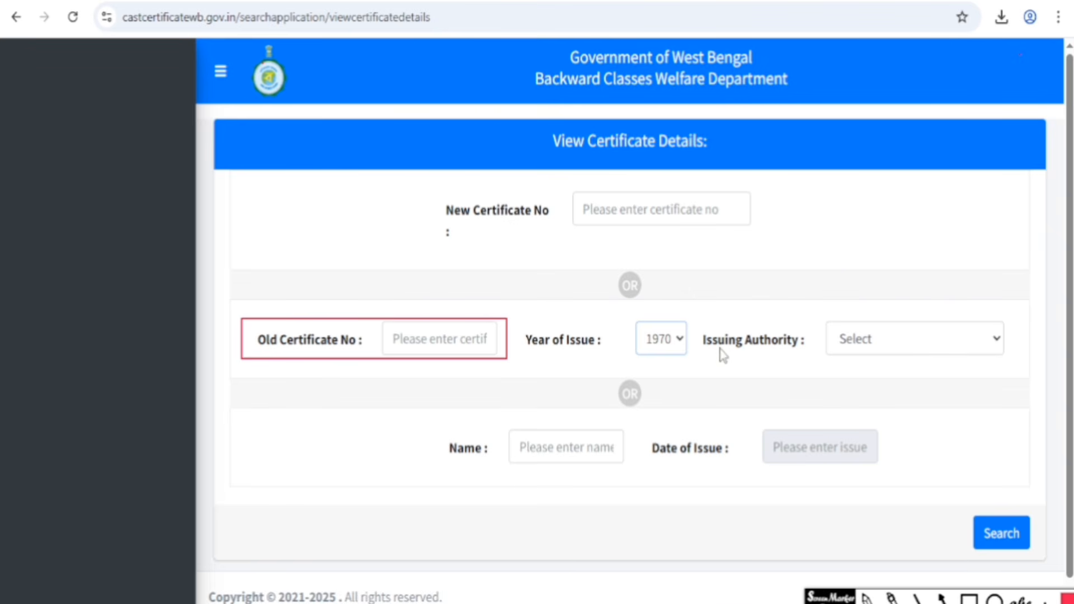
- Browse the Issuing Authority list without choosing one, then leave the search page
left_click(883, 349)
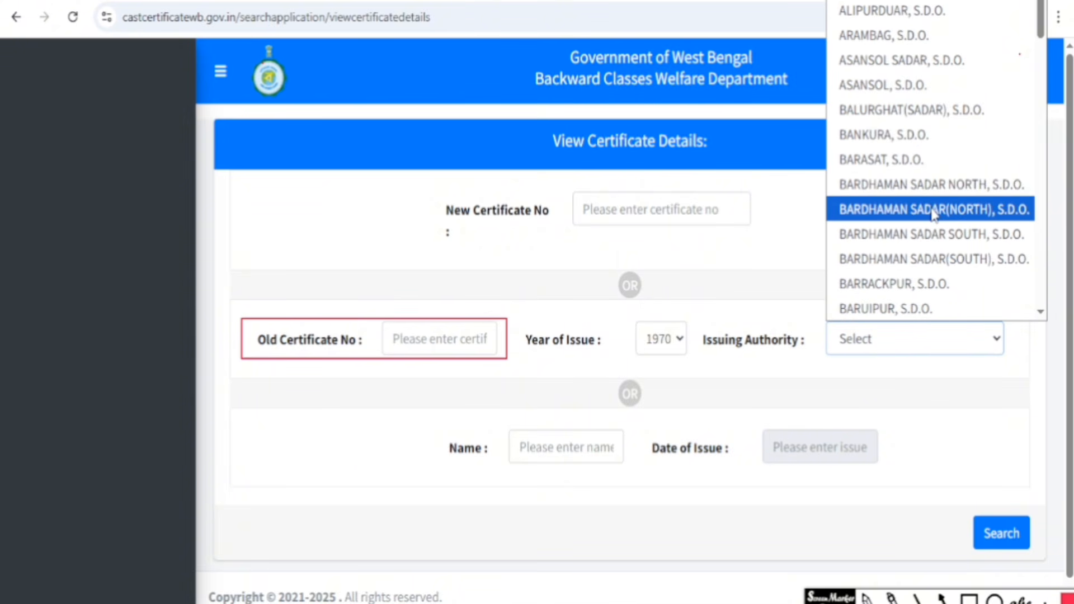
scroll(933, 246, "down", 5)
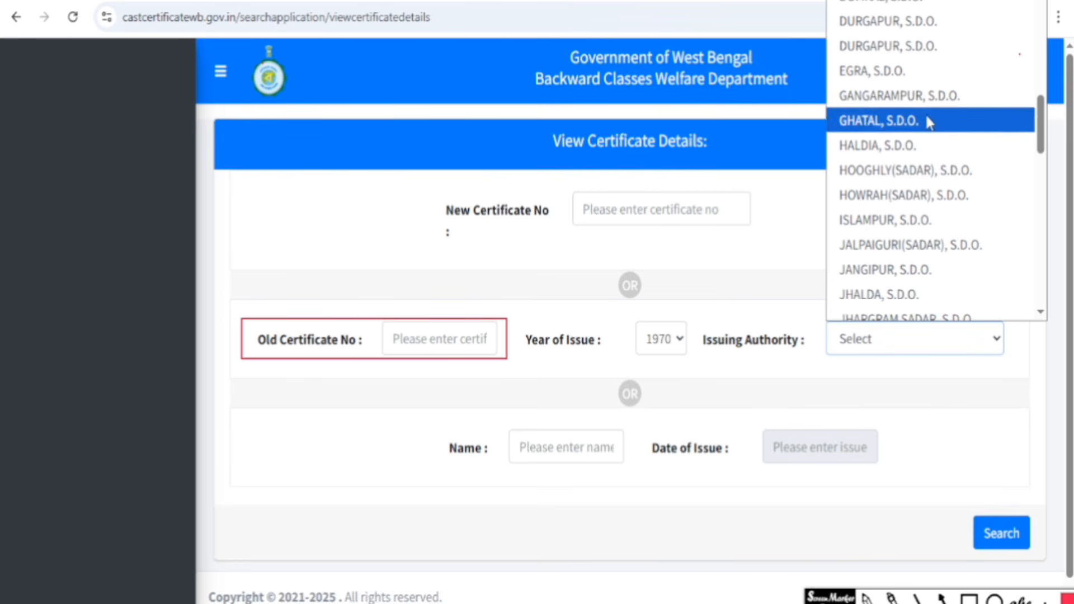
left_click(947, 378)
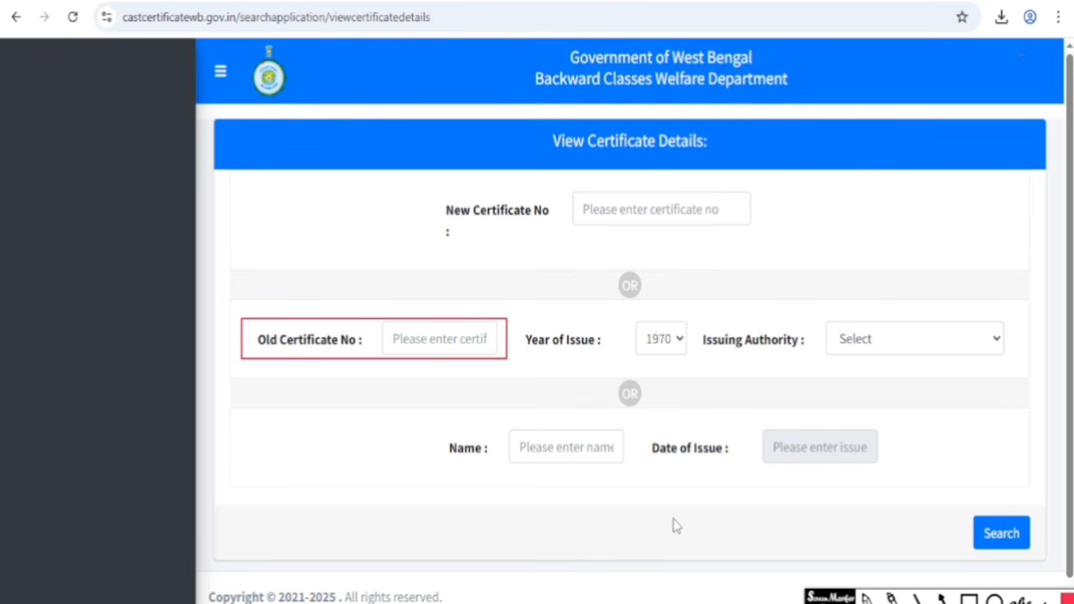
scroll(674, 520, "down", 1)
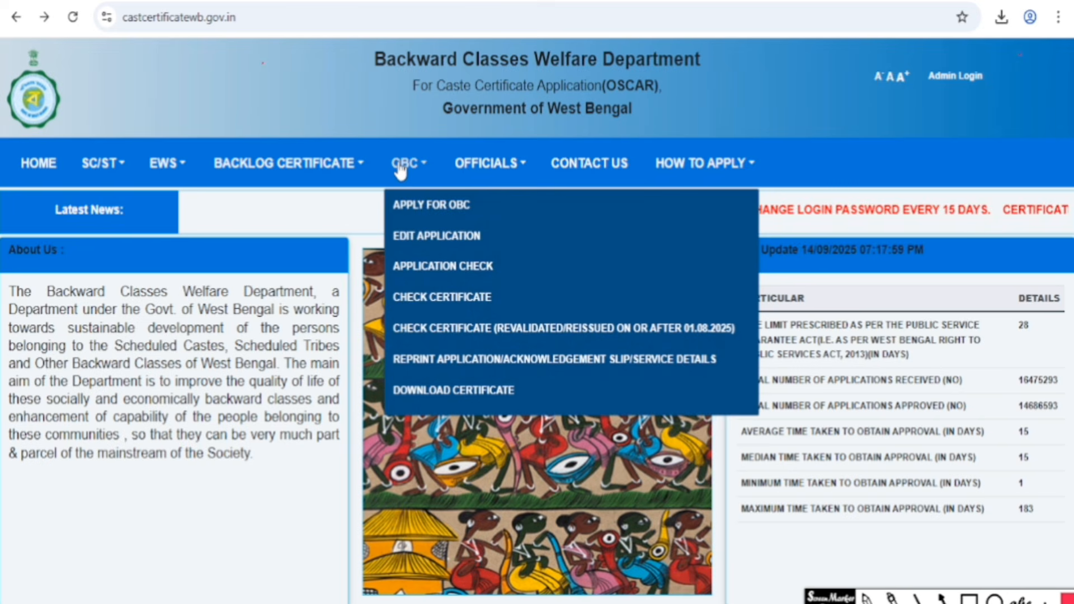
- Start a new application with APPLY FOR OBC in the OBC menu
left_click(452, 208)
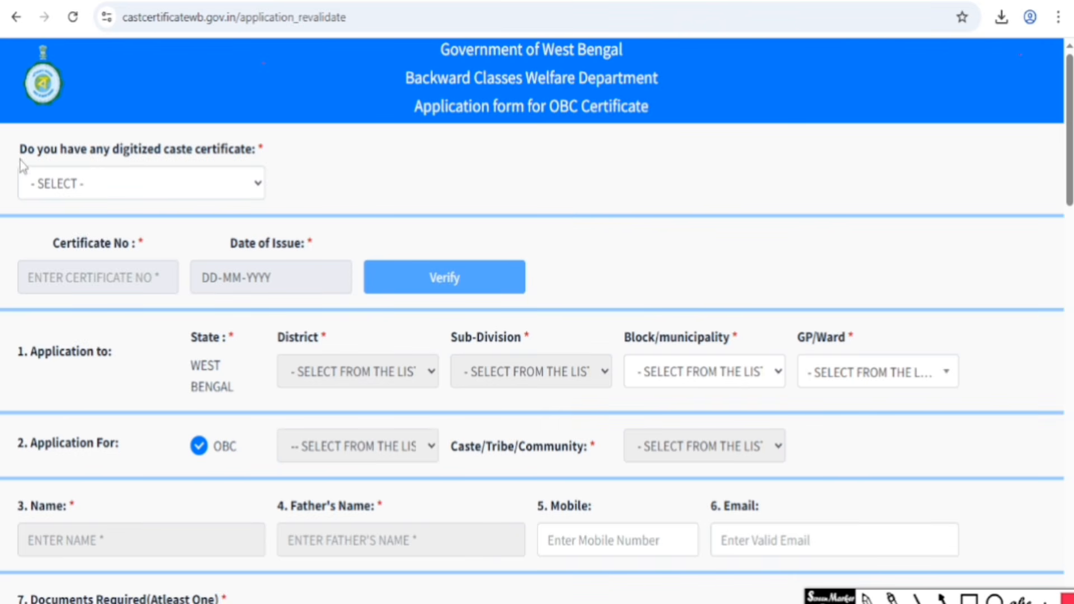
left_click(190, 189)
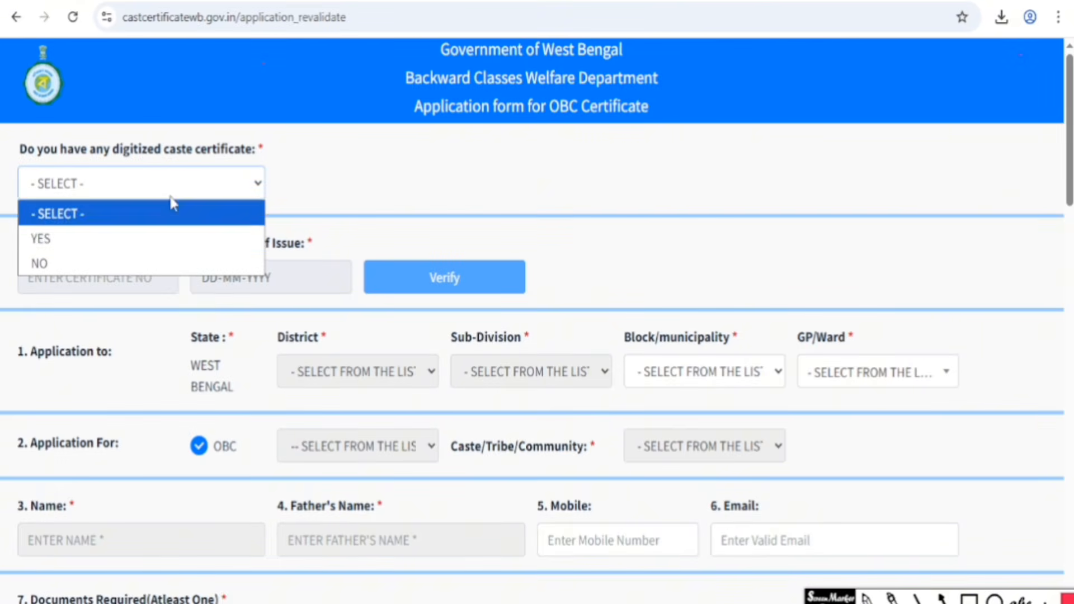
left_click(127, 234)
left_click(232, 199)
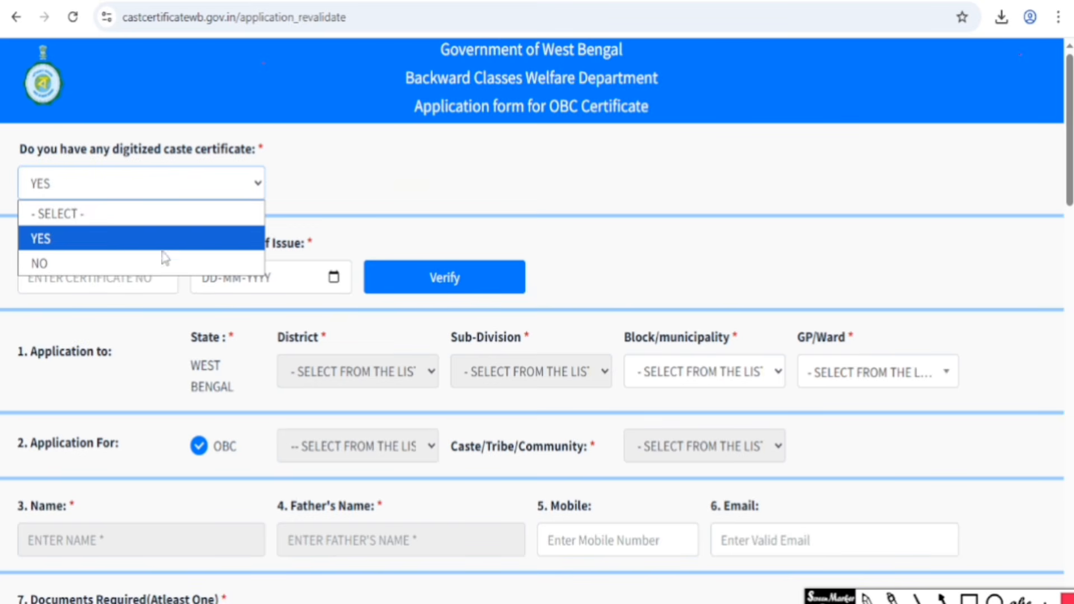
left_click(143, 265)
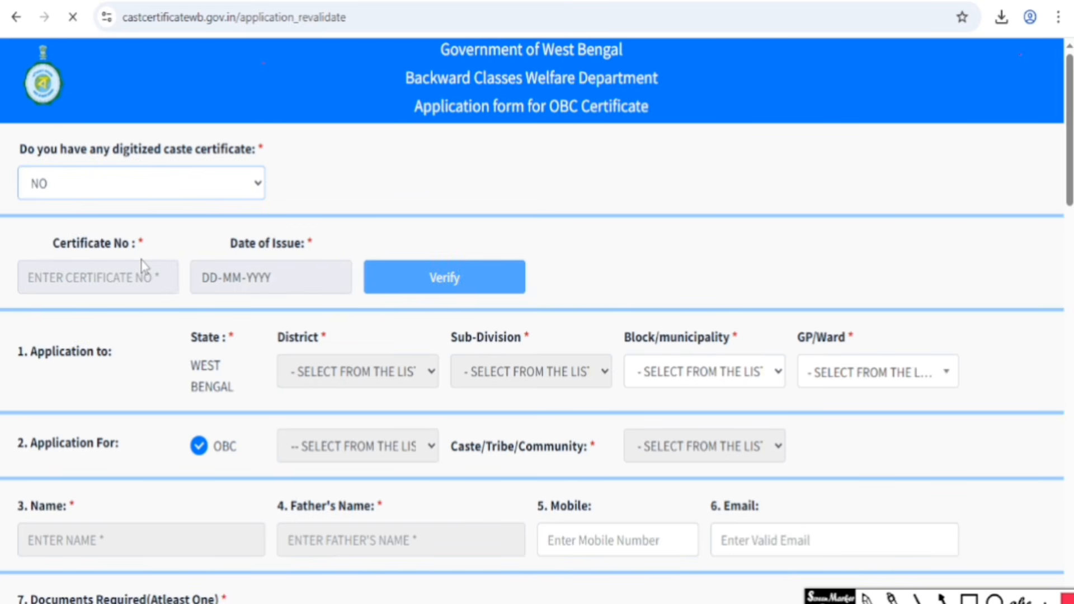
left_click(172, 181)
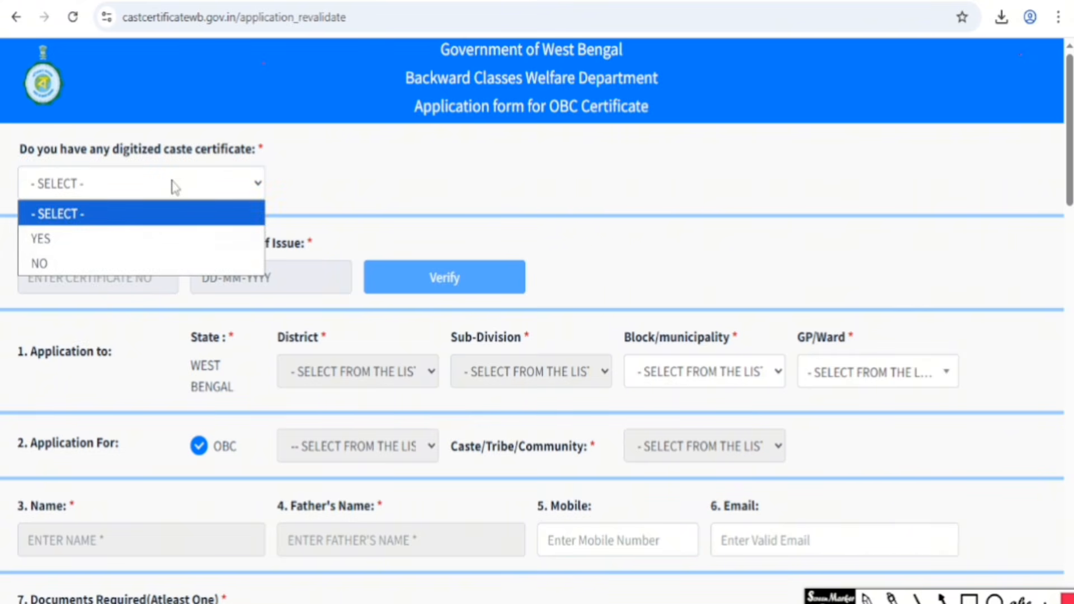
left_click(154, 241)
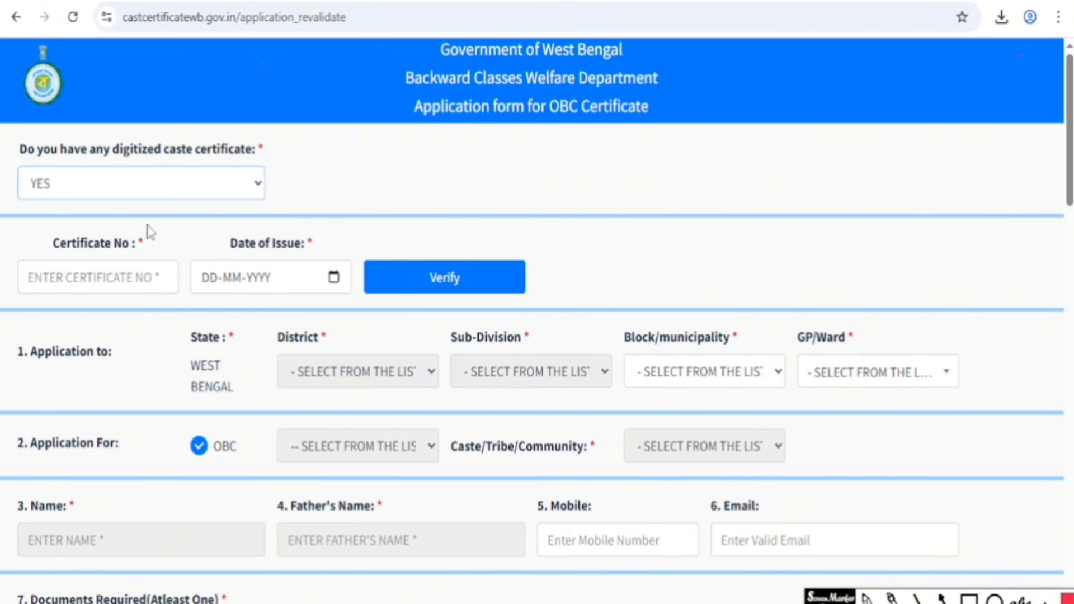
left_click(140, 186)
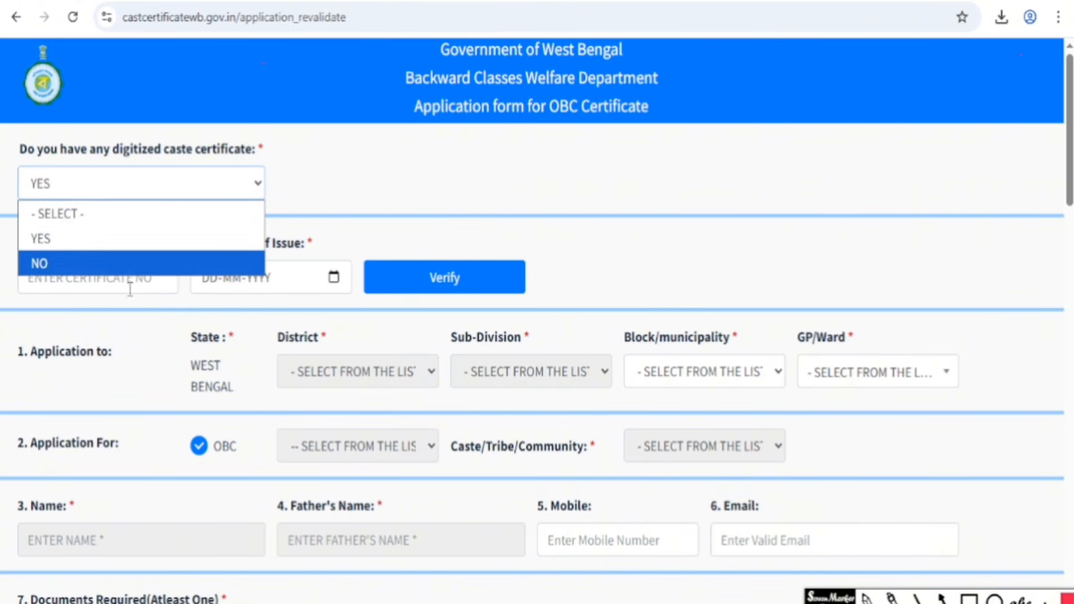
left_click(124, 271)
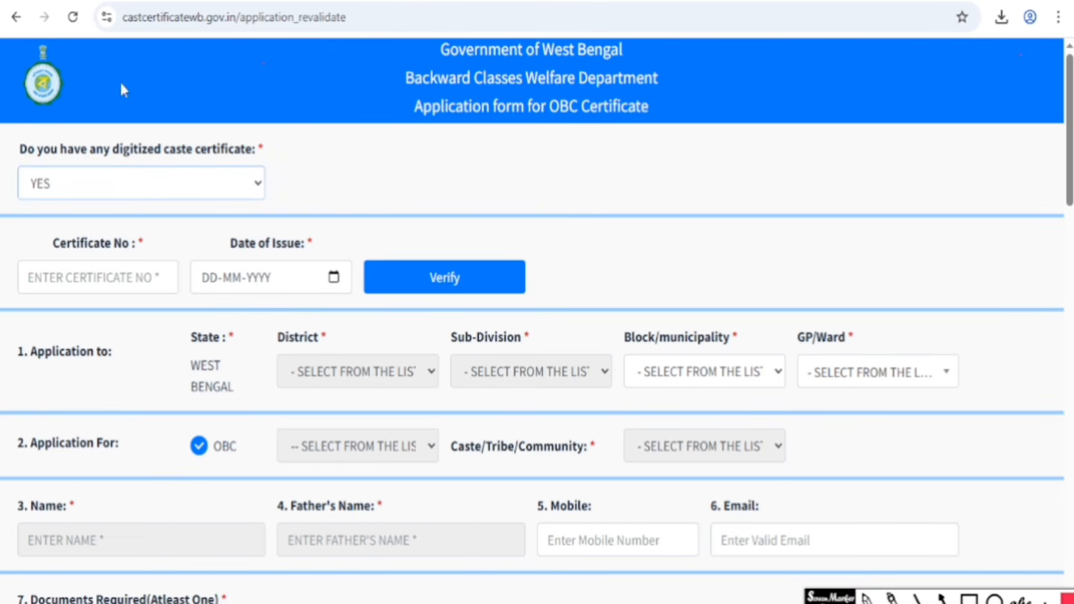
left_click(122, 279)
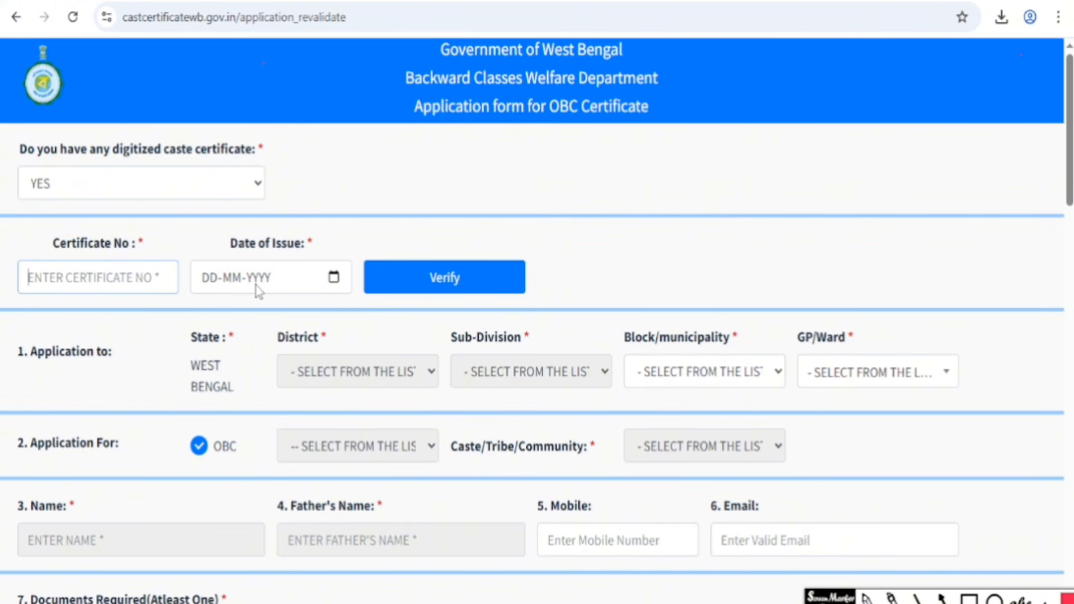
left_click(450, 284)
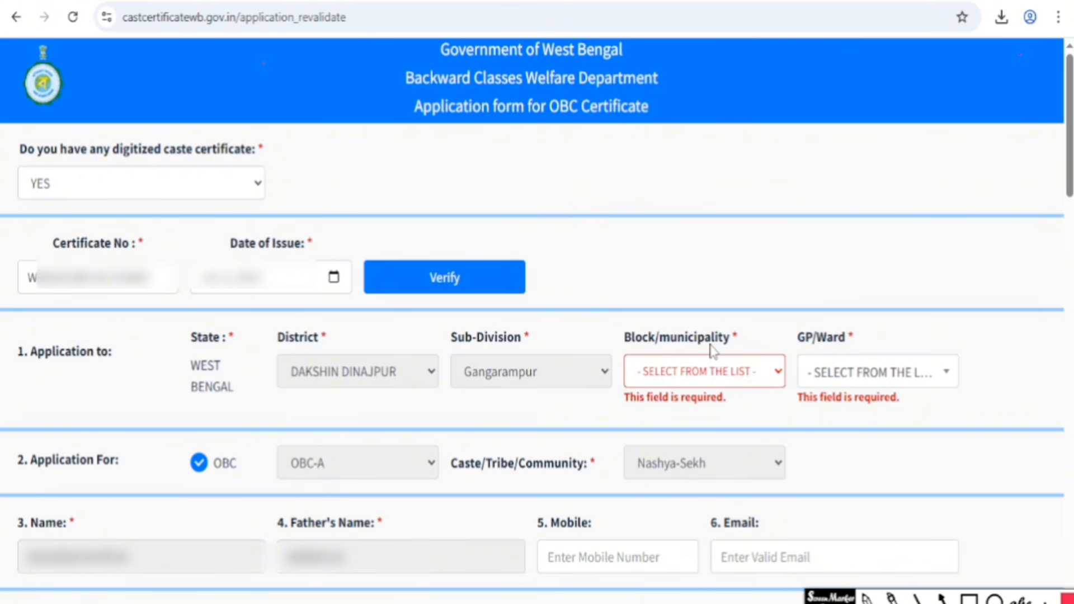
left_click(762, 381)
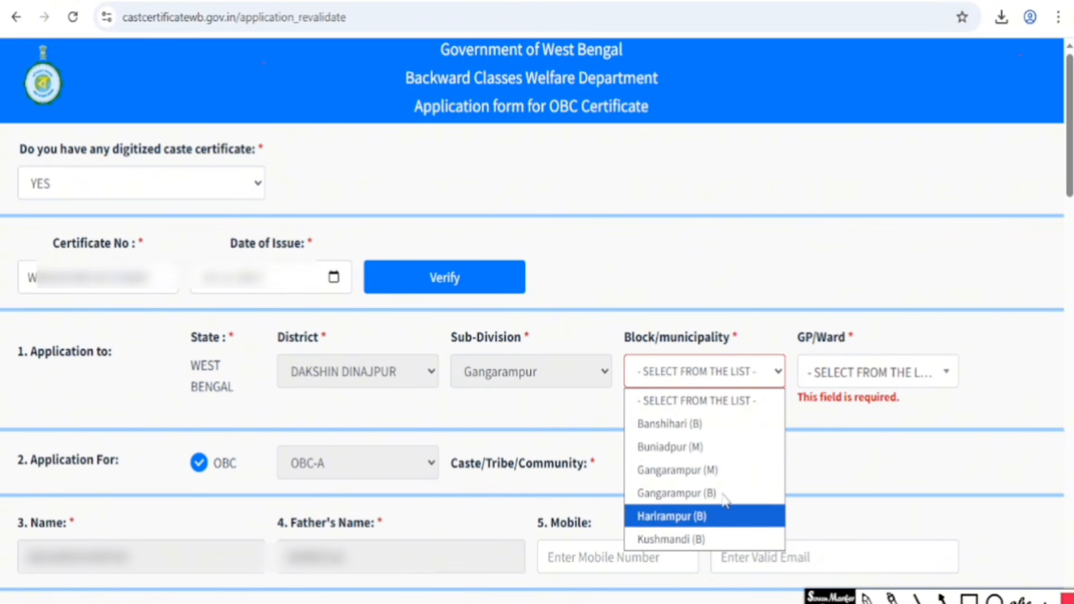
left_click(760, 336)
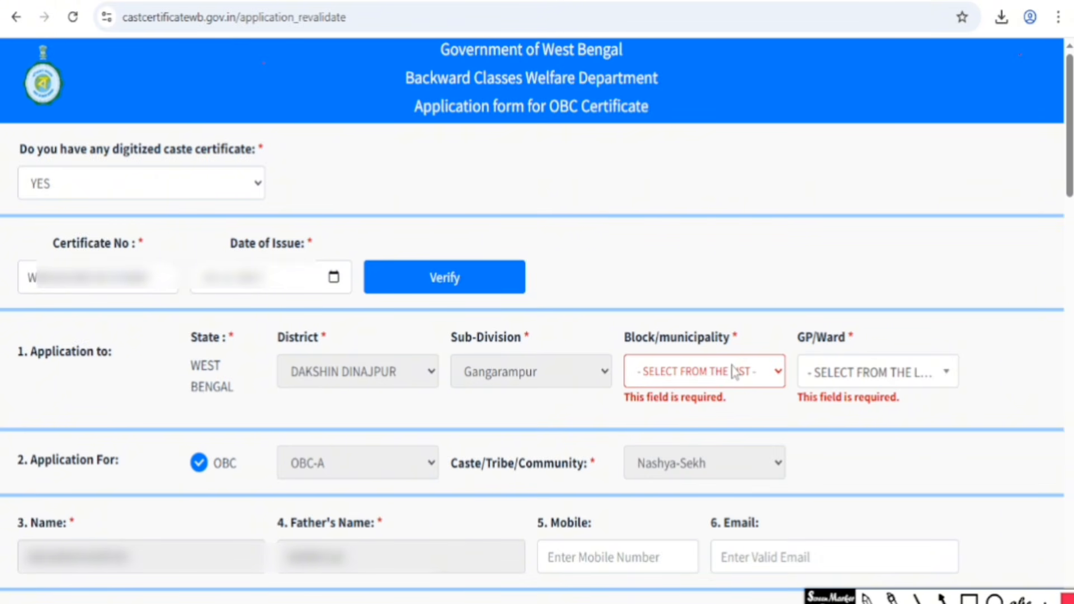
left_click(878, 379)
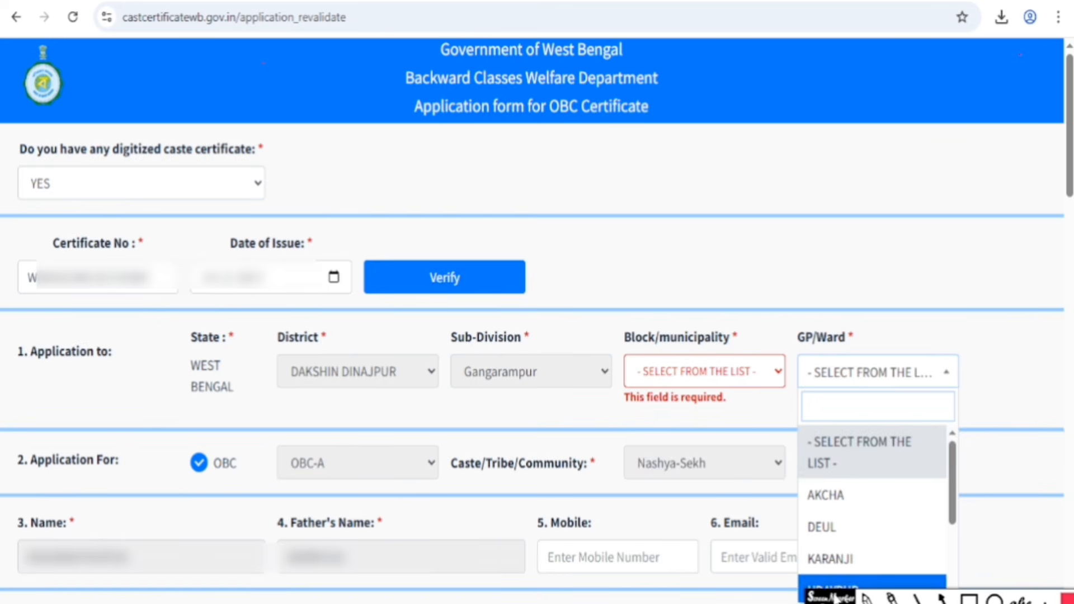
left_click(775, 374)
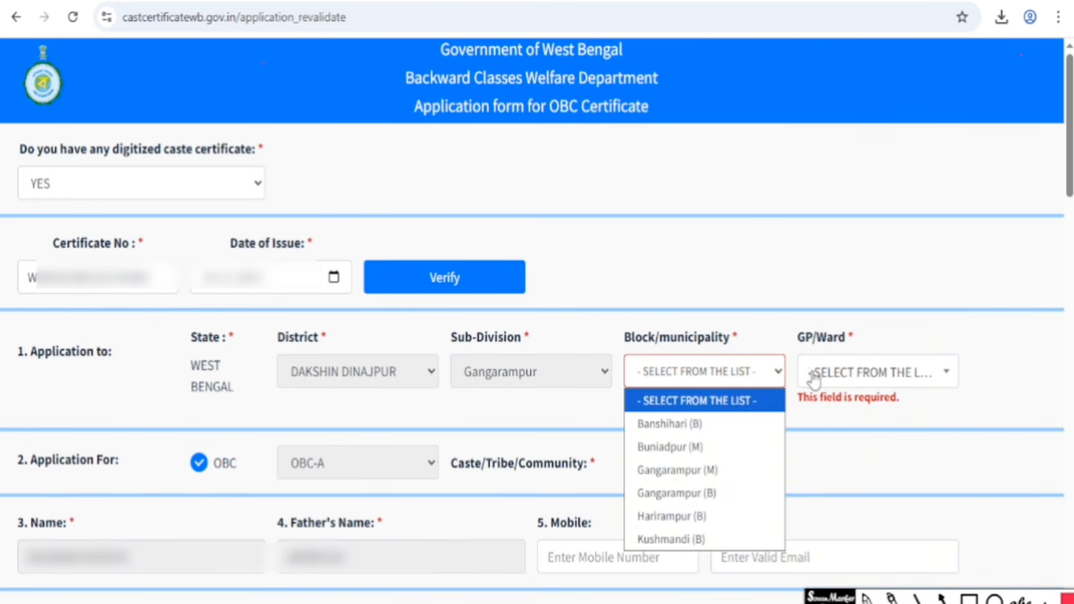
left_click(834, 417)
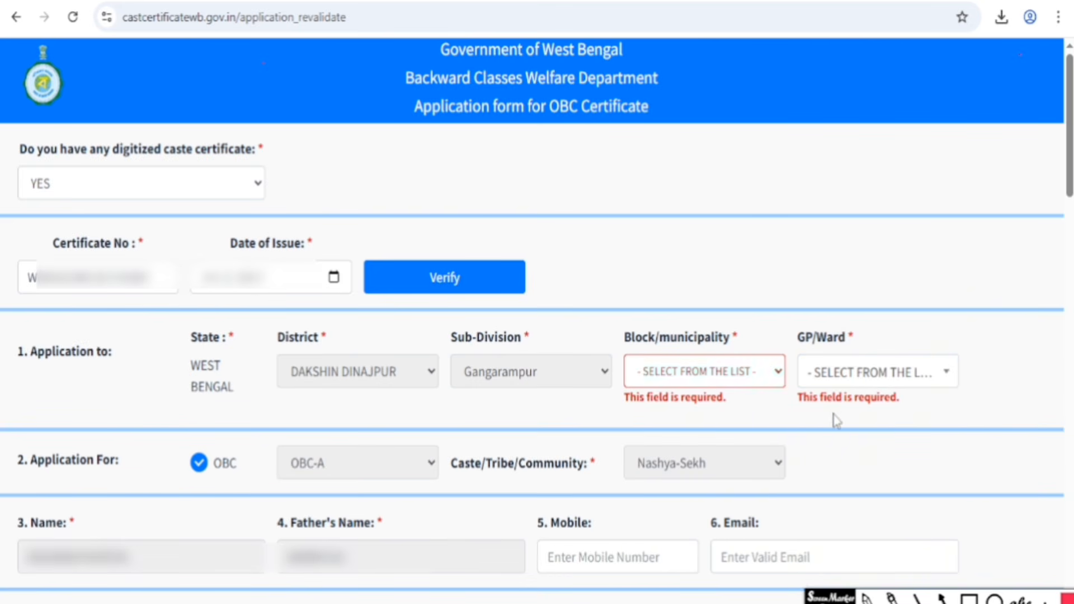
left_click(884, 378)
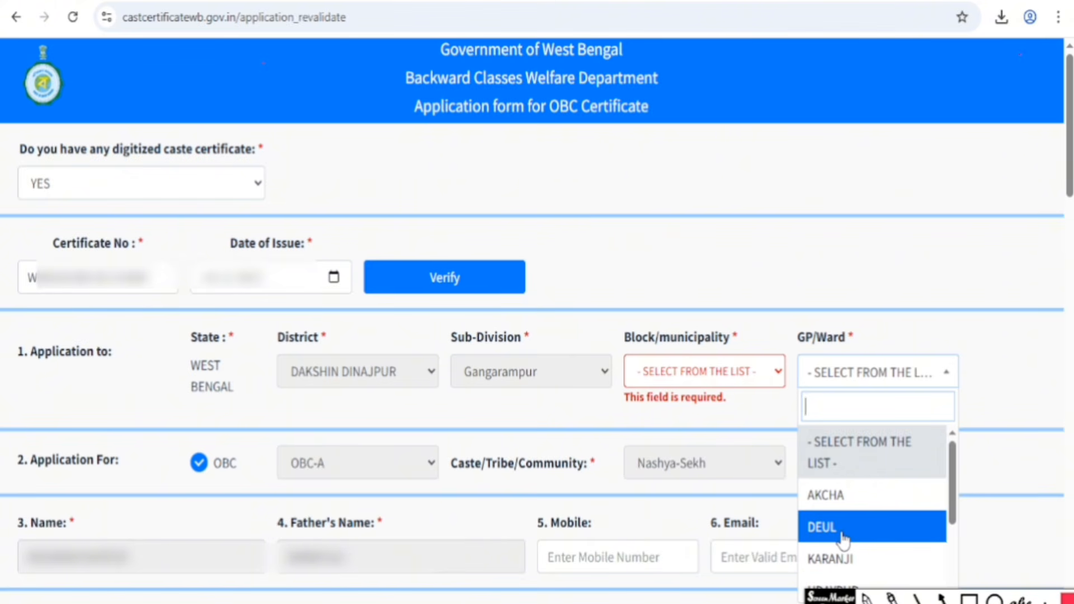
left_click(788, 306)
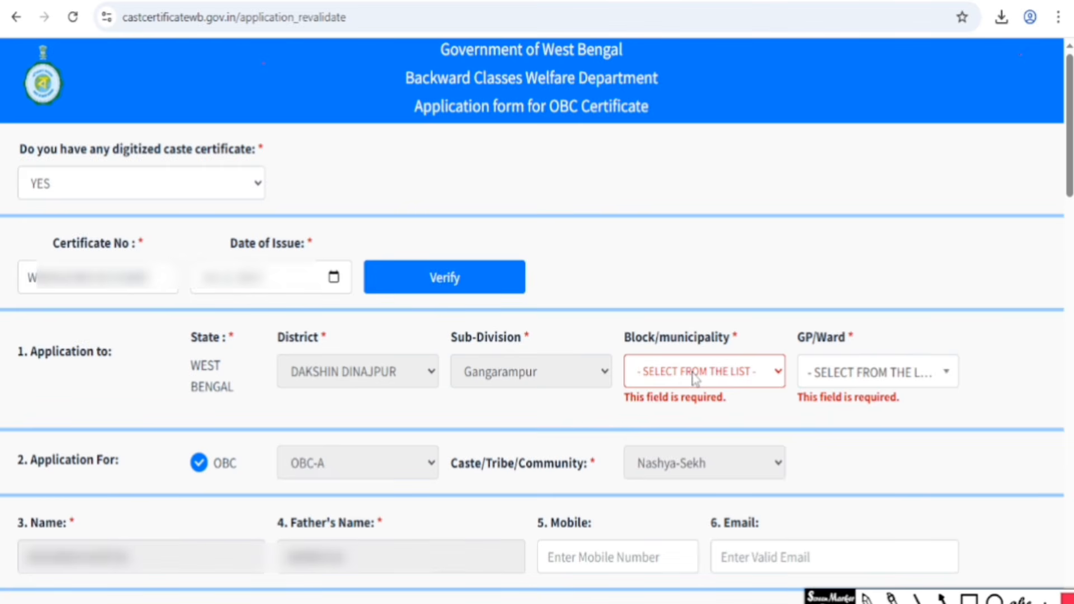
scroll(696, 379, "down", 8)
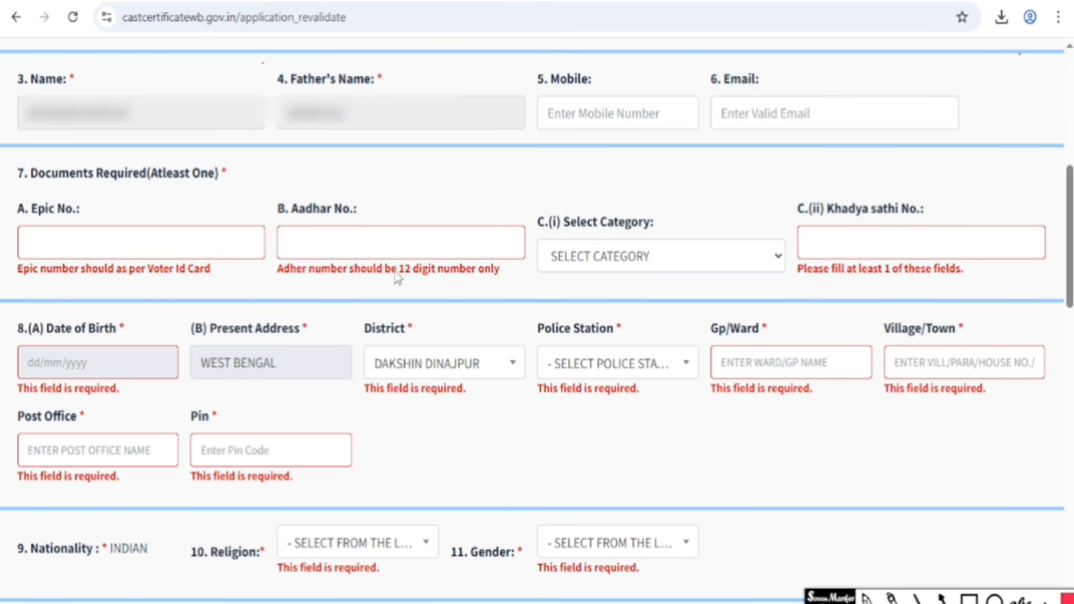
left_click(98, 243)
left_click(62, 363)
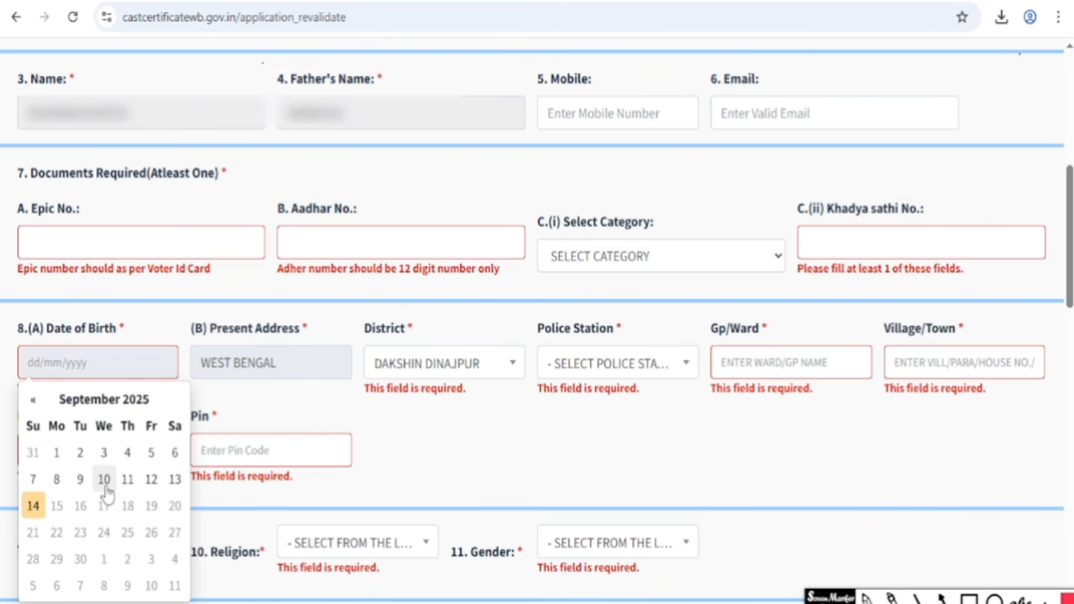
left_click(155, 328)
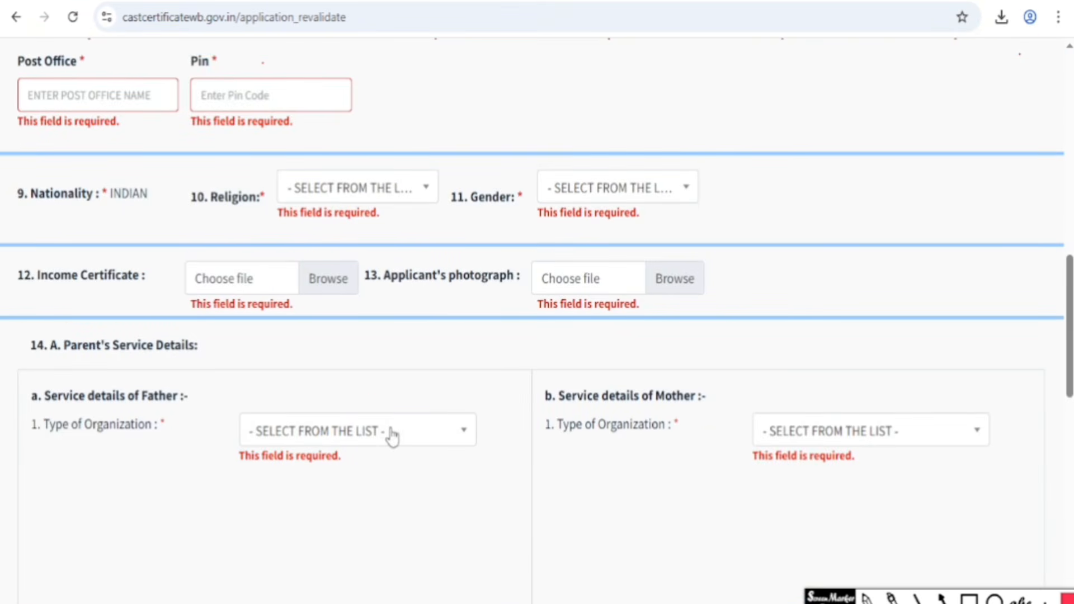
left_click(358, 193)
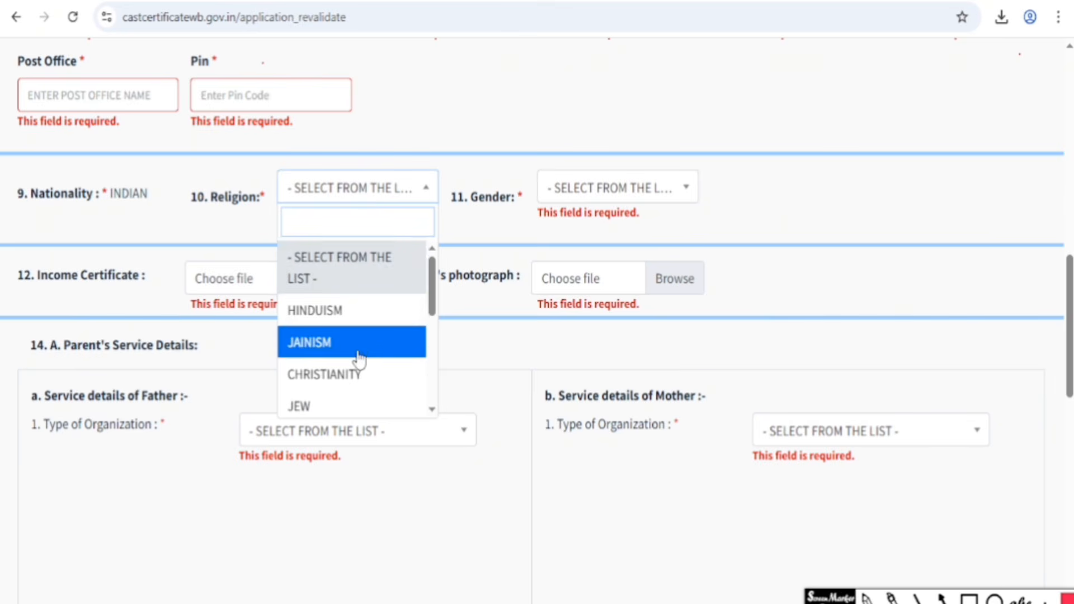
scroll(359, 358, "down", 5)
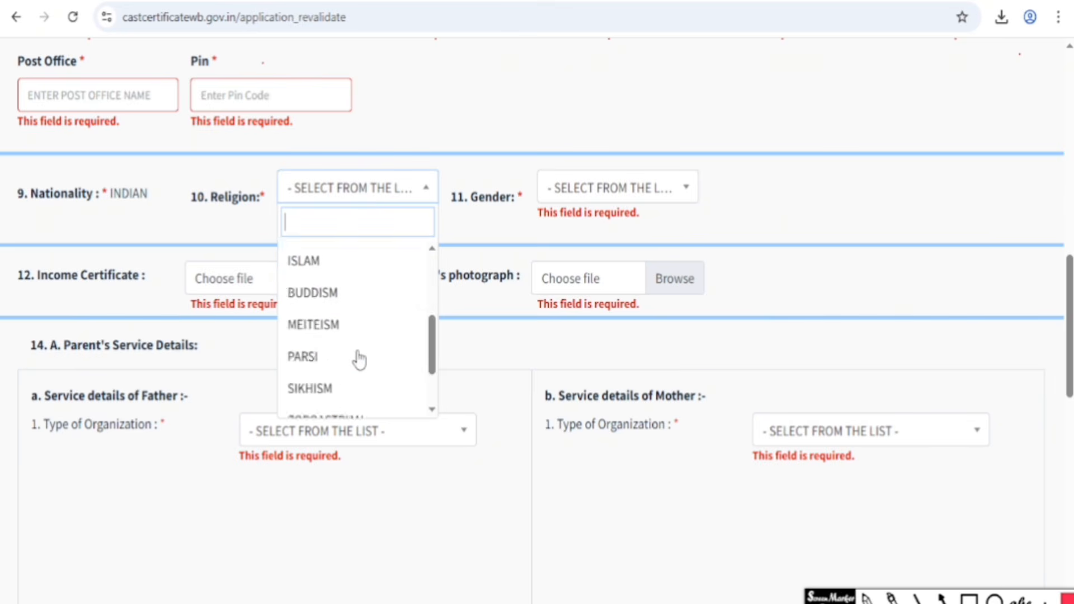
left_click(470, 127)
left_click(582, 187)
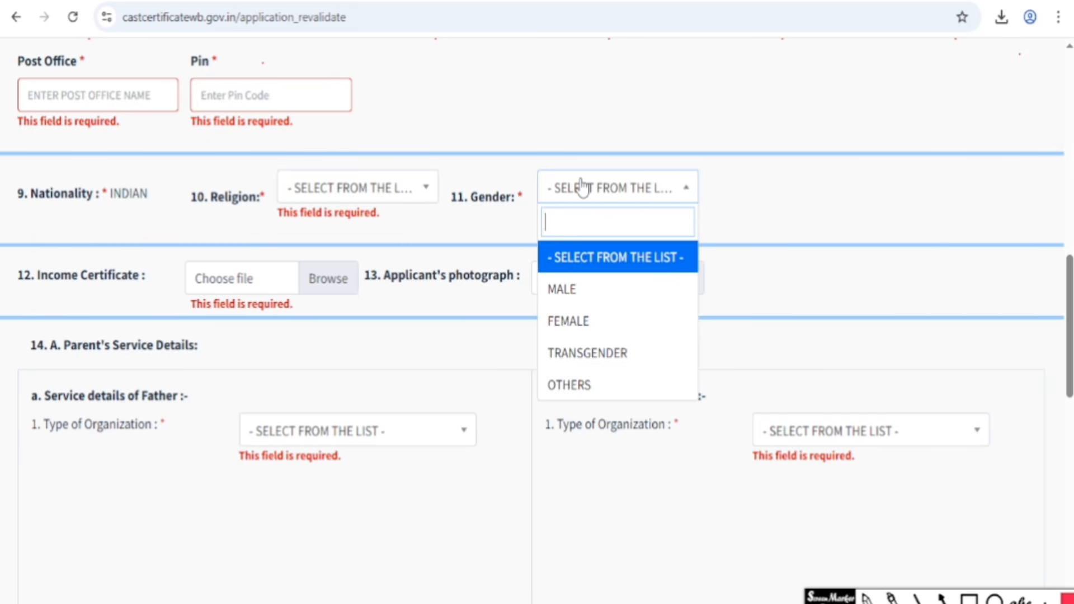
left_click(518, 126)
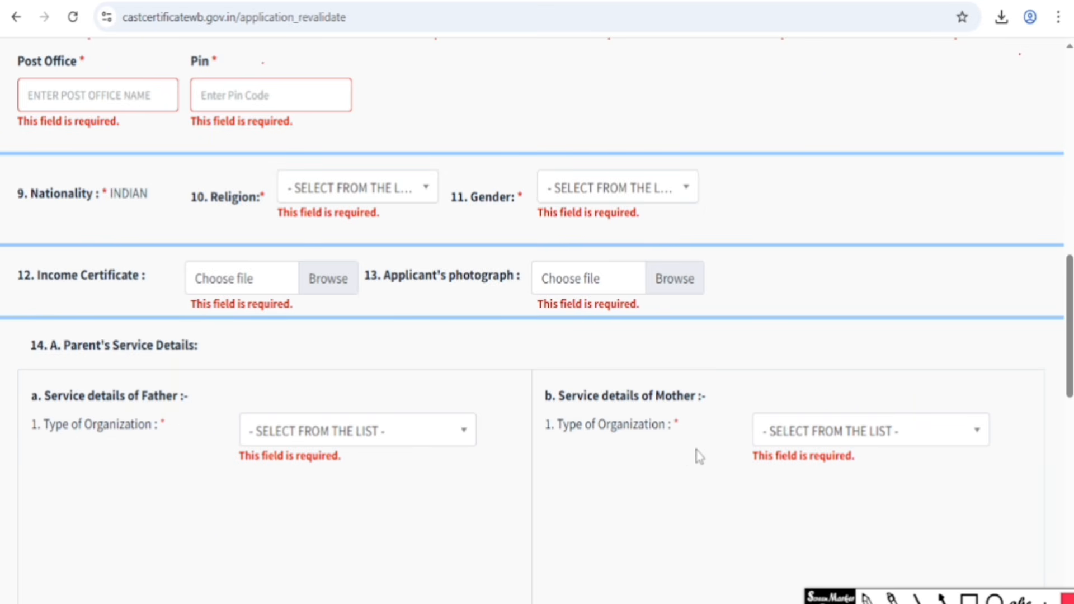
- Choose NONE as the Type of Organization for both father and mother in Parent's Service Details
left_click(334, 432)
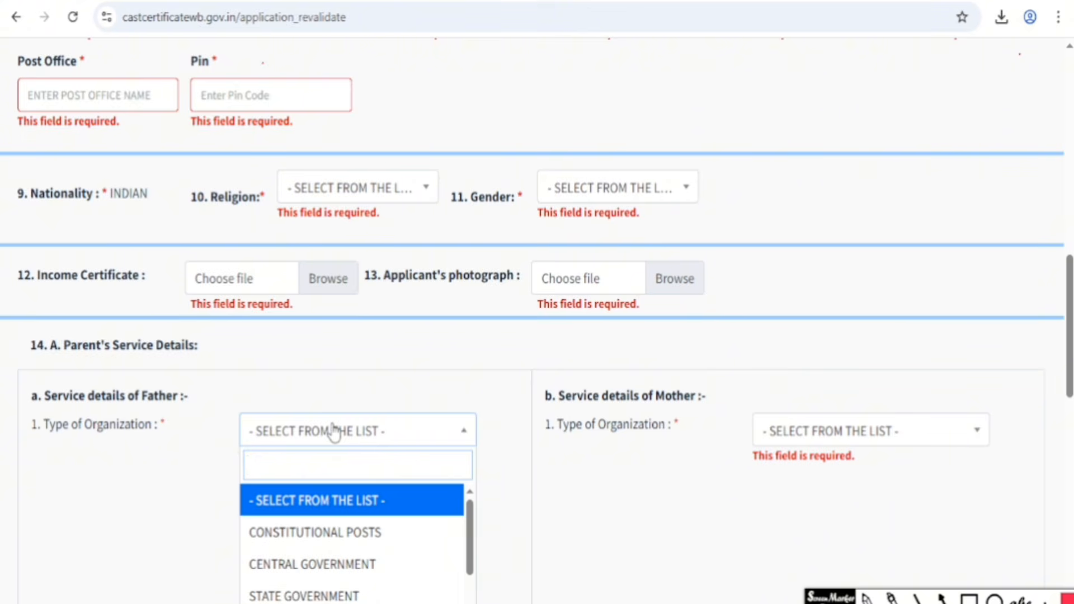
scroll(335, 431, "down", 5)
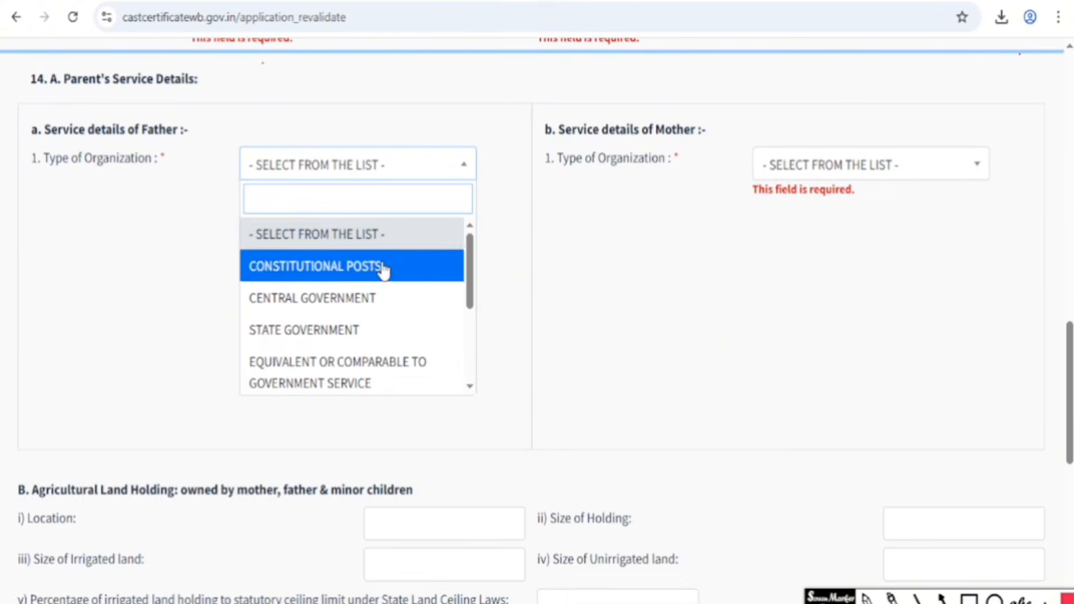
scroll(375, 343, "down", 1)
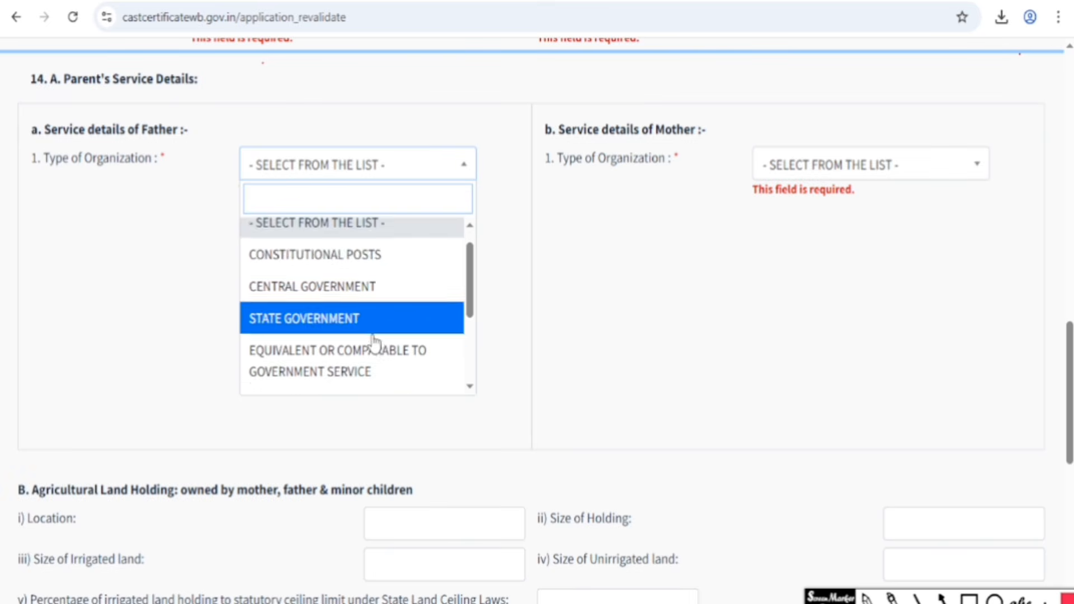
scroll(373, 342, "down", 3)
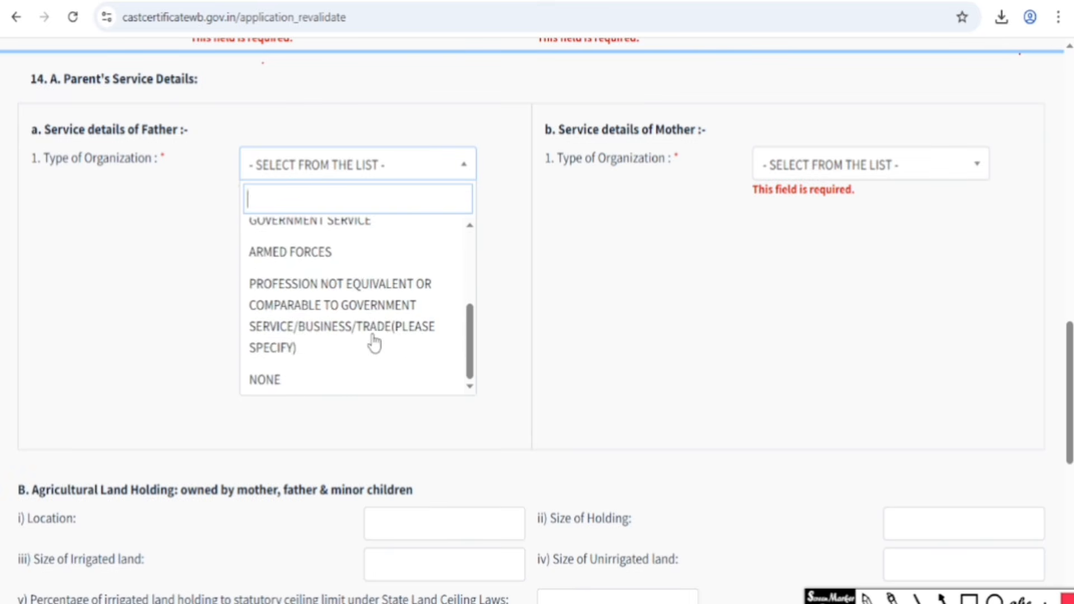
left_click(284, 383)
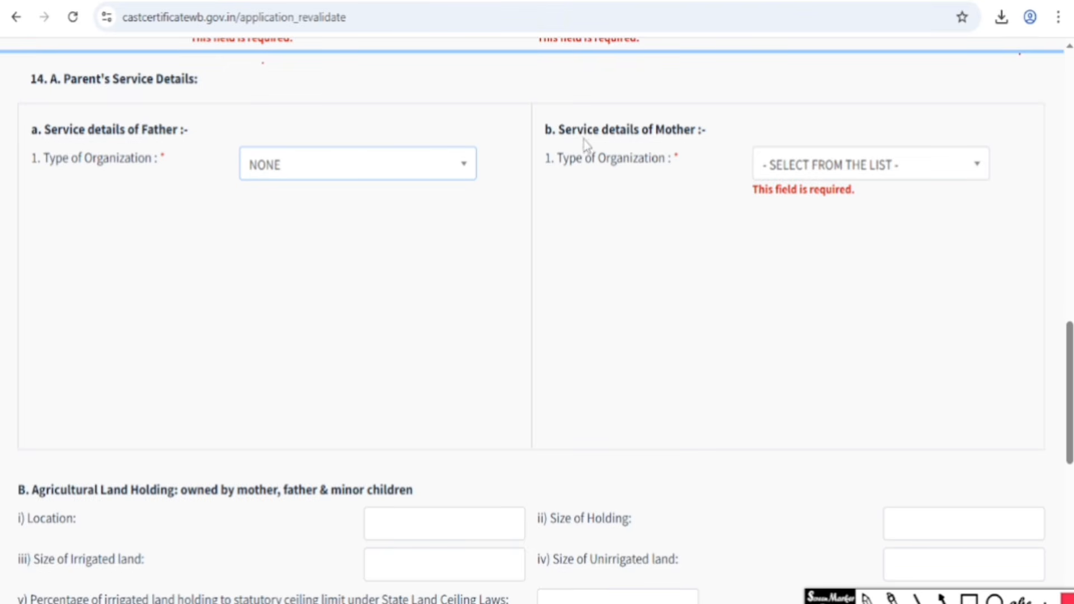
left_click(860, 164)
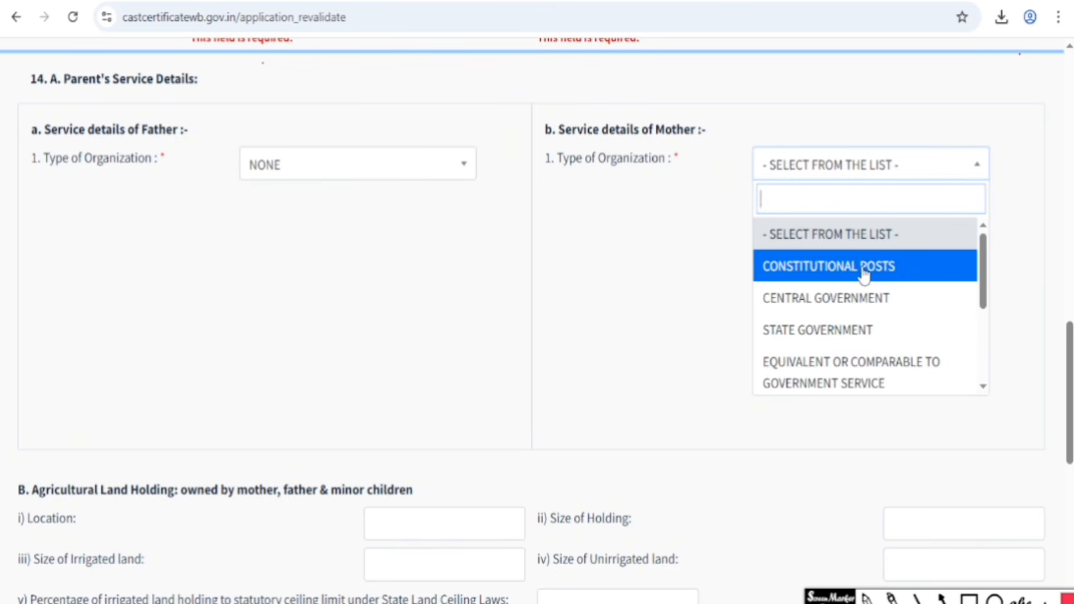
scroll(856, 338, "down", 2)
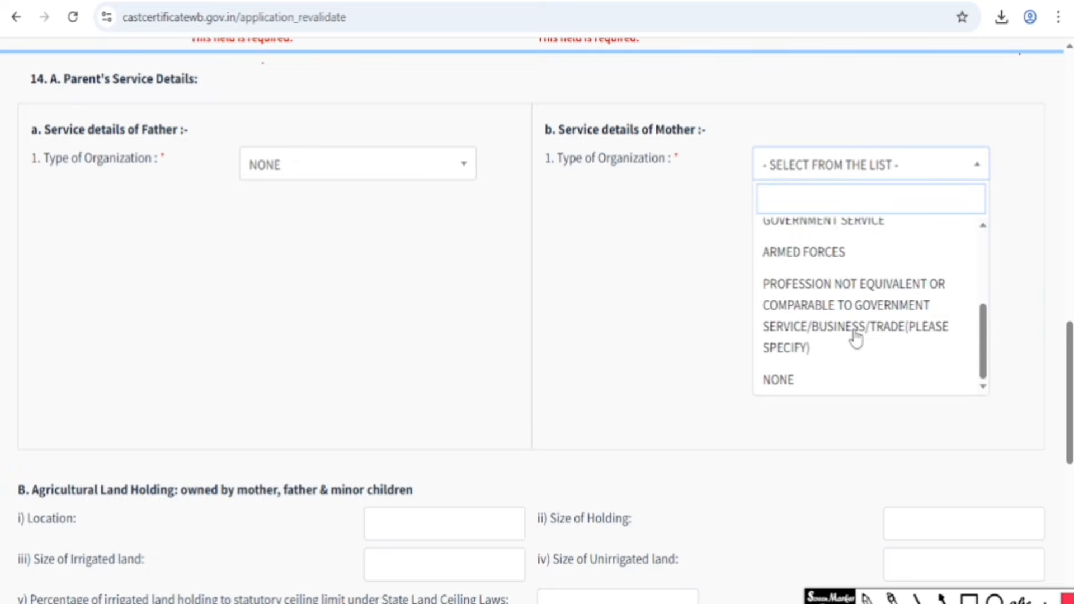
left_click(798, 383)
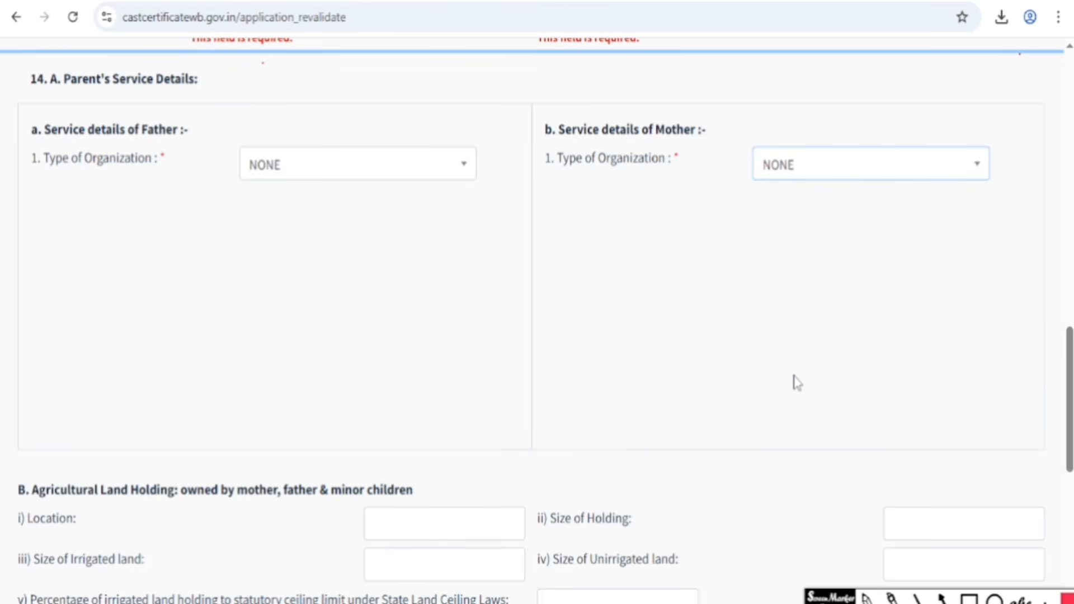
scroll(482, 290, "down", 6)
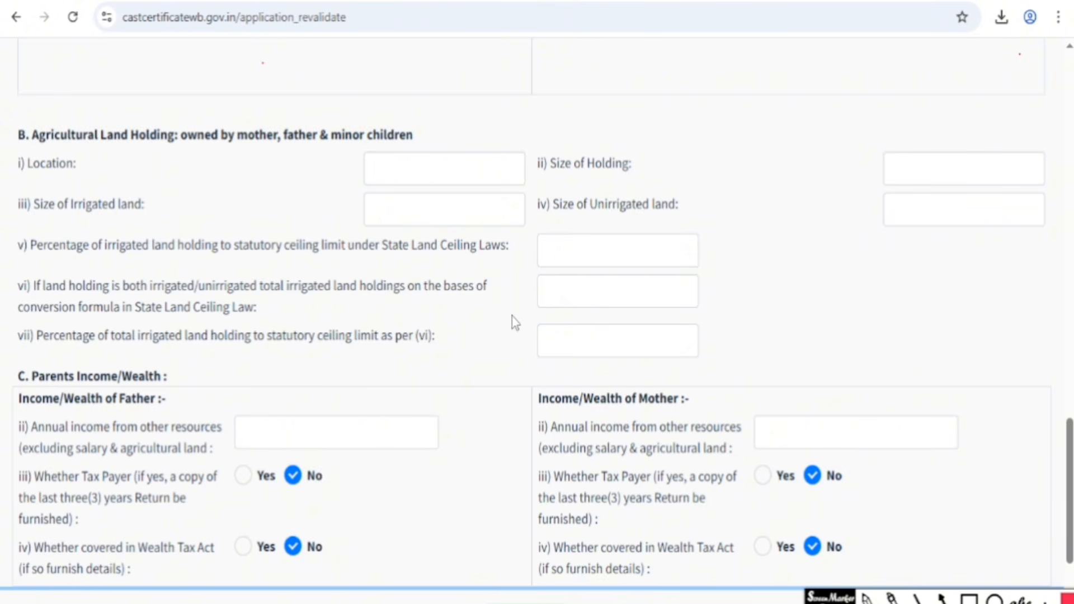
- Submit the completed OBC application form with the green Submit button
scroll(512, 317, "down", 3)
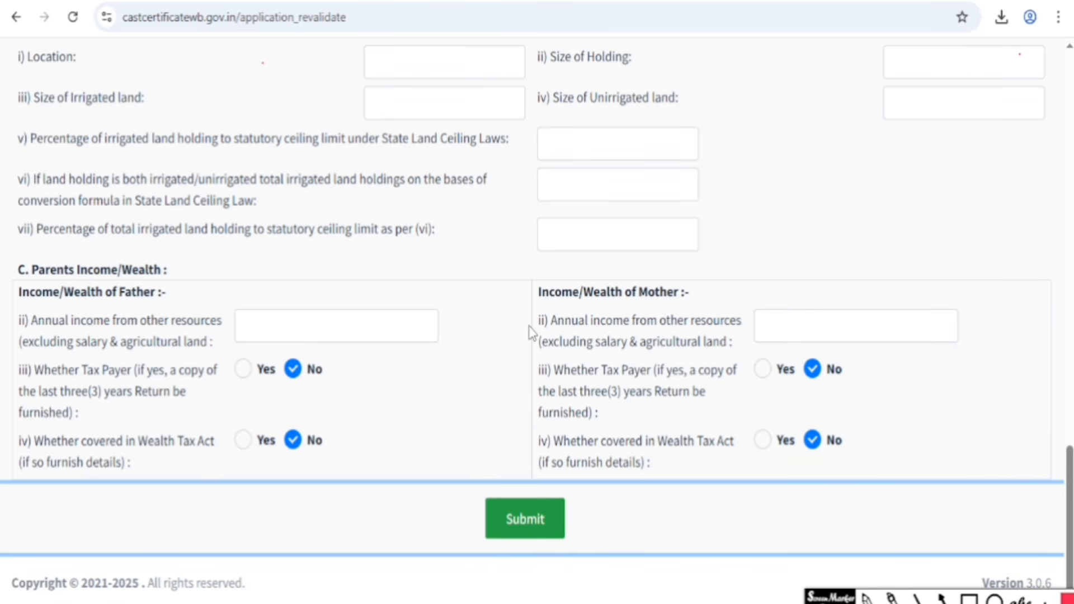
left_click(527, 530)
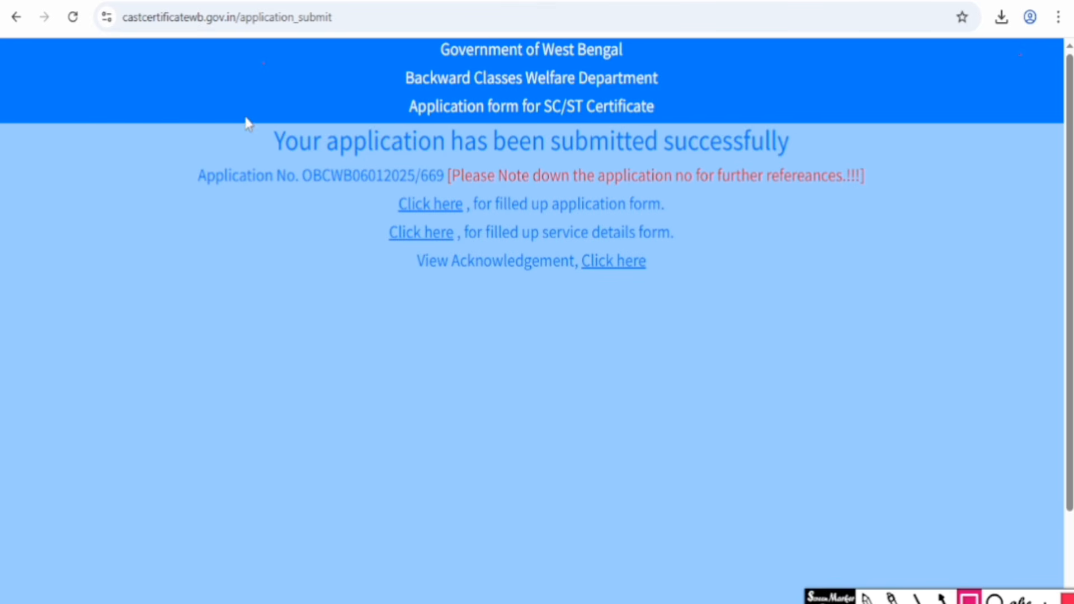
mouse_move(251, 117)
left_mouse_down()
mouse_move(467, 156)
mouse_move(815, 166)
left_mouse_up()
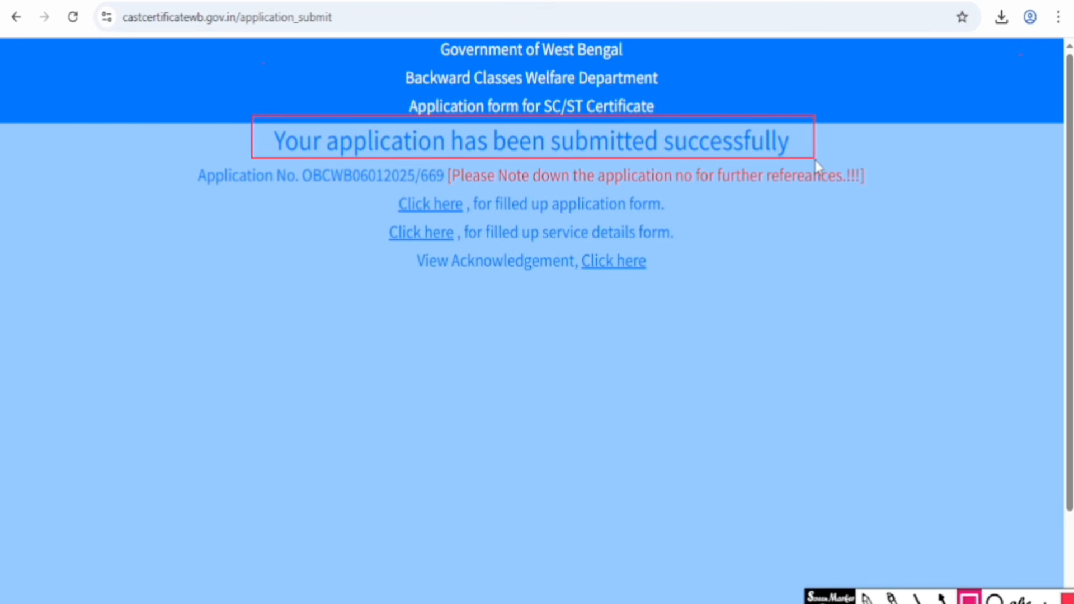
mouse_move(180, 157)
left_mouse_down()
mouse_move(354, 192)
mouse_move(445, 189)
left_mouse_up()
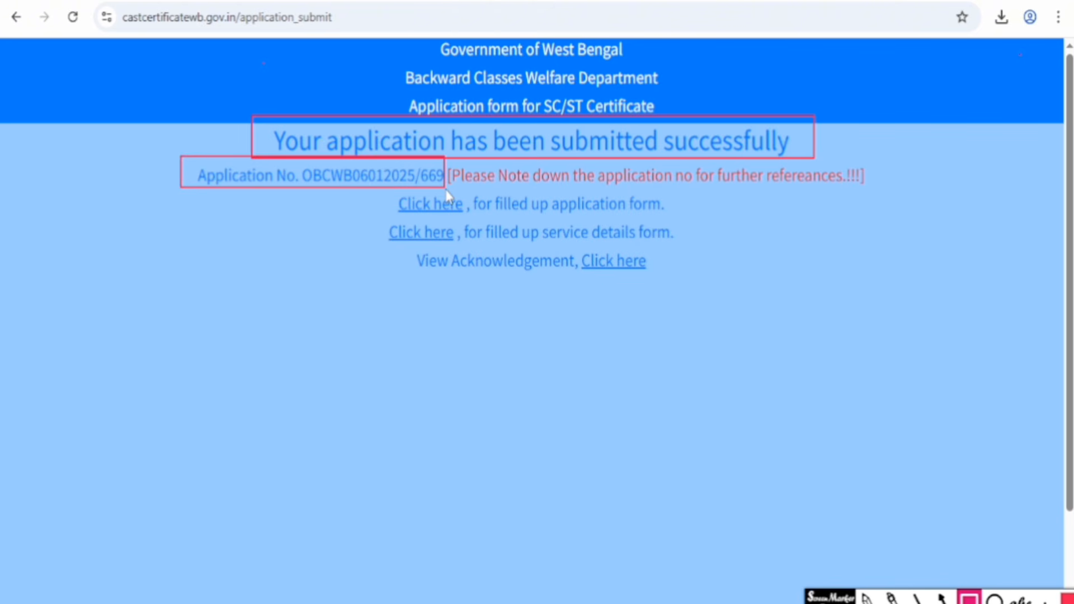
mouse_move(367, 188)
left_mouse_down()
mouse_move(508, 257)
mouse_move(681, 282)
left_mouse_up()
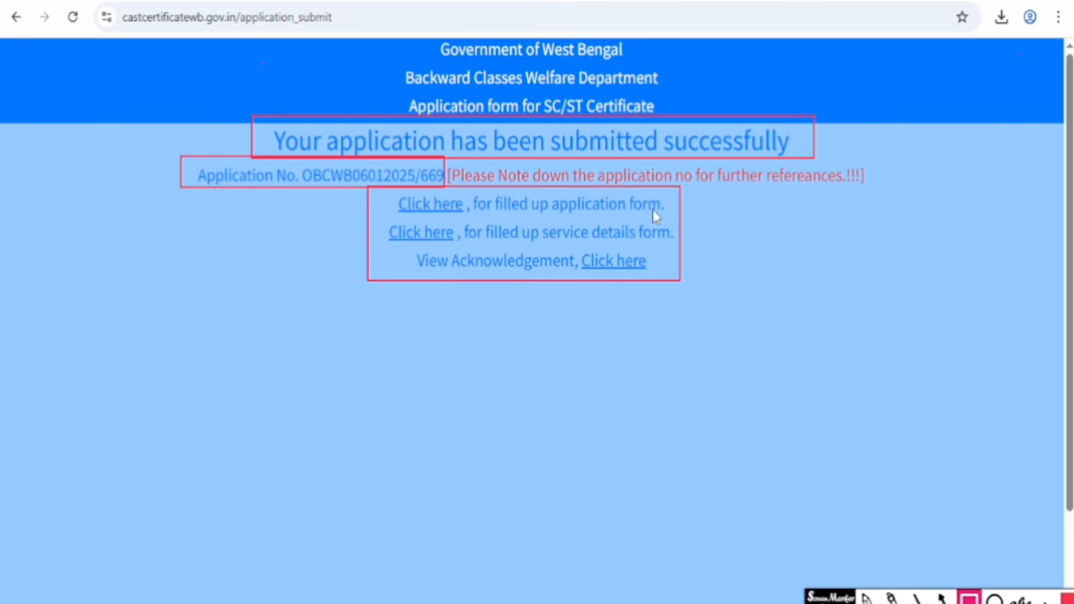
left_click_drag(387, 191, 468, 217)
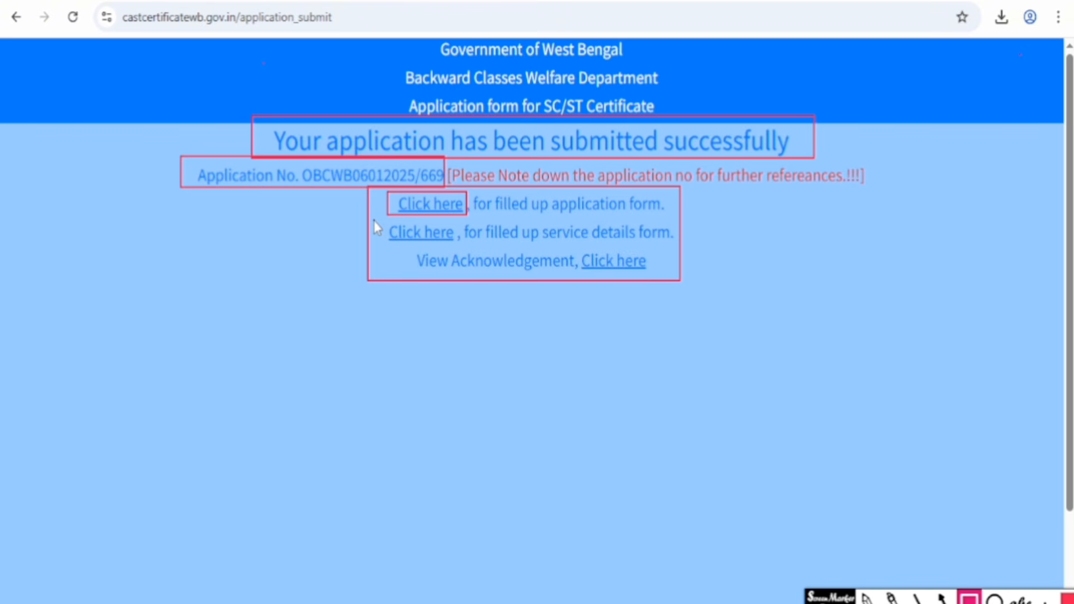
left_click_drag(374, 220, 454, 241)
mouse_move(572, 244)
left_mouse_down()
mouse_move(622, 272)
mouse_move(653, 273)
left_mouse_up()
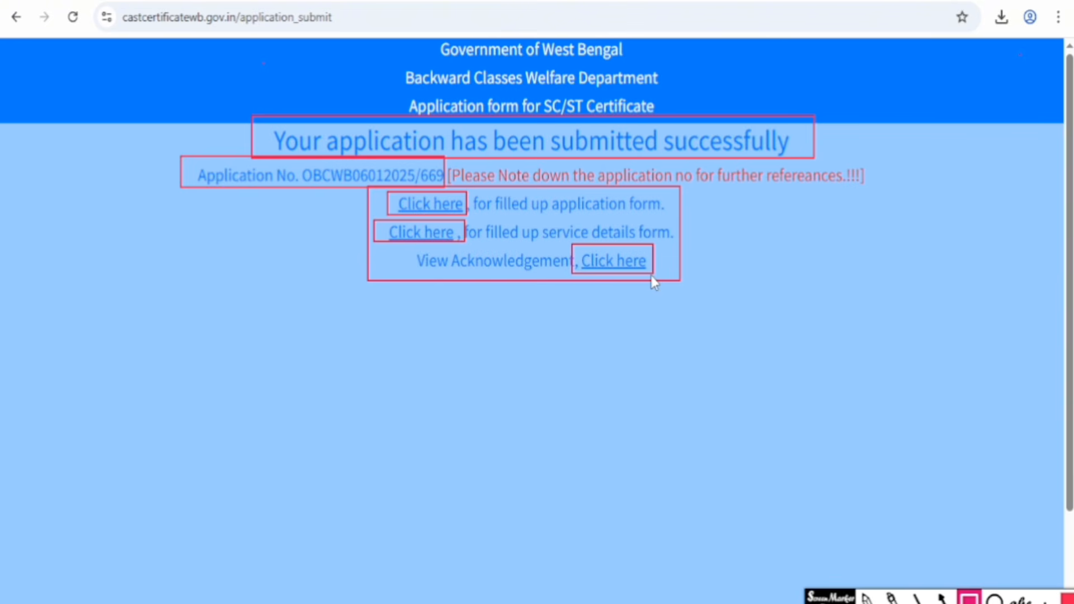